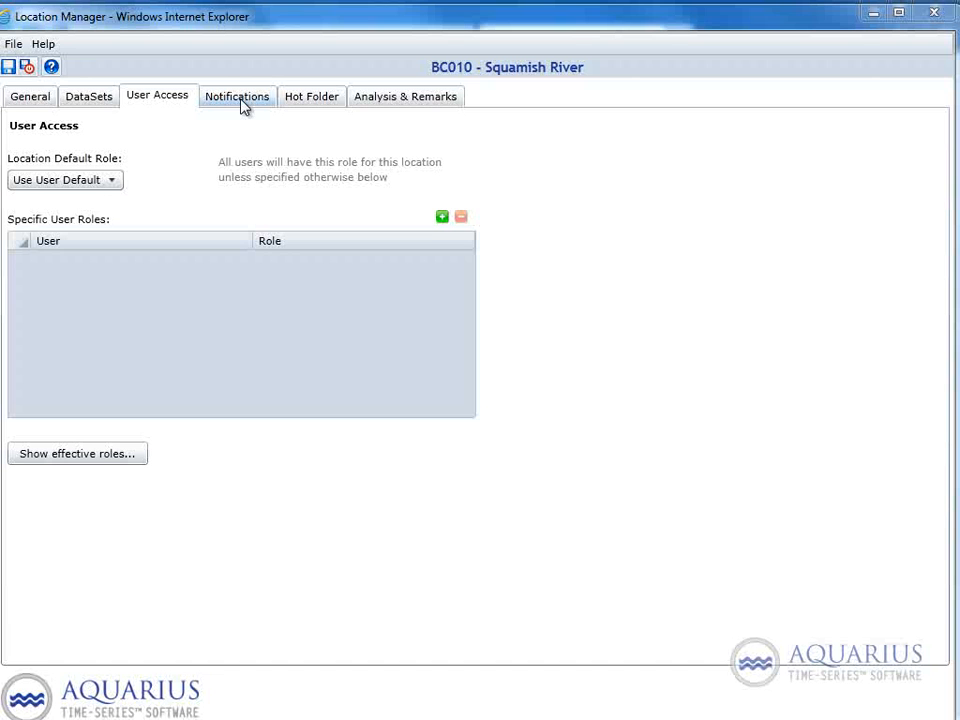
Step: Add an enabled notification ruleset for the BC010 location and set its severity to Warning
{"action": "left_click", "coordinate": [243, 105]}
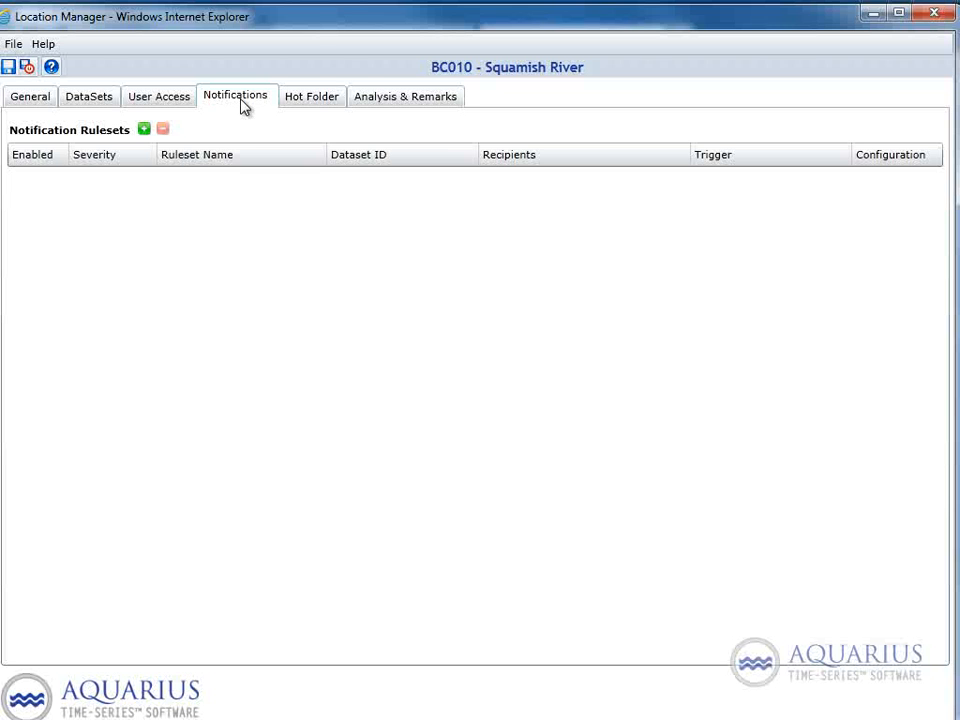
{"action": "left_click", "coordinate": [144, 130]}
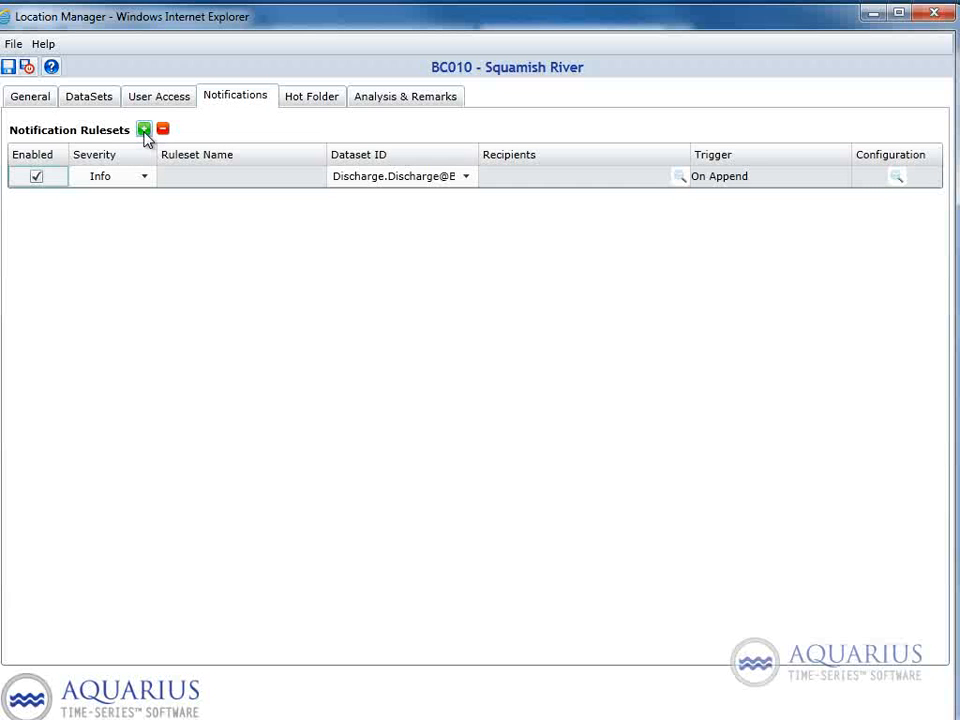
{"action": "left_click", "coordinate": [36, 177]}
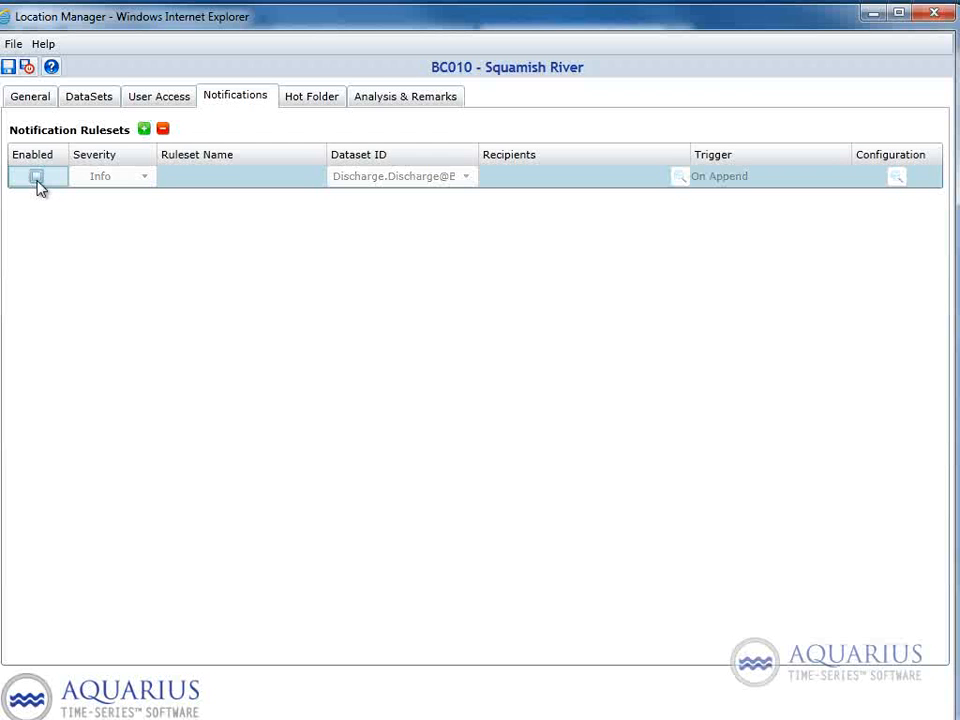
{"action": "left_click", "coordinate": [36, 177]}
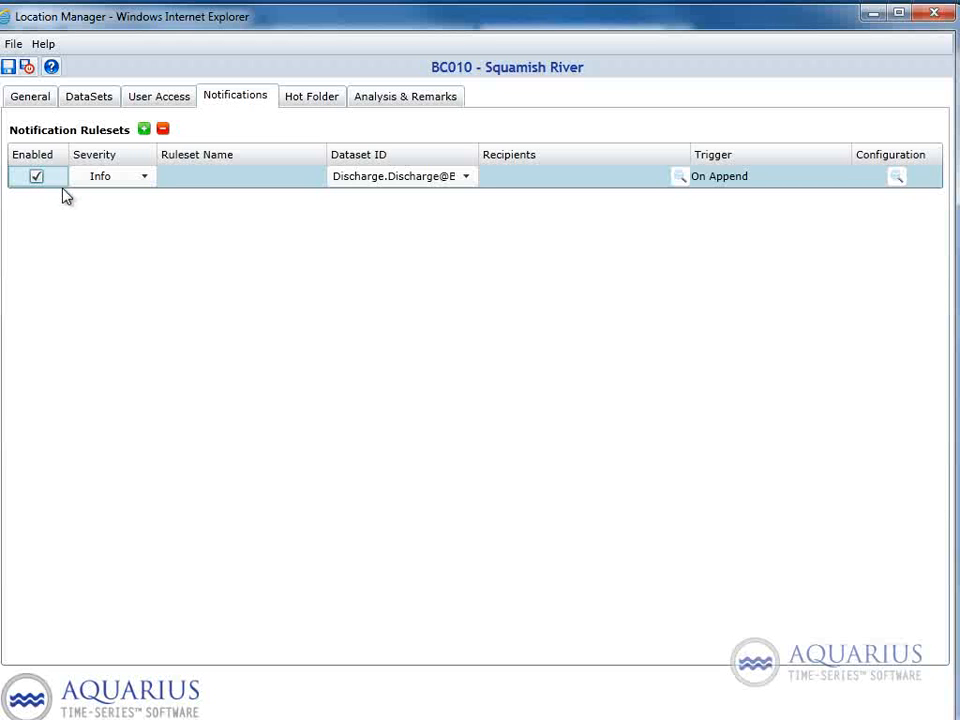
{"action": "left_click", "coordinate": [145, 185]}
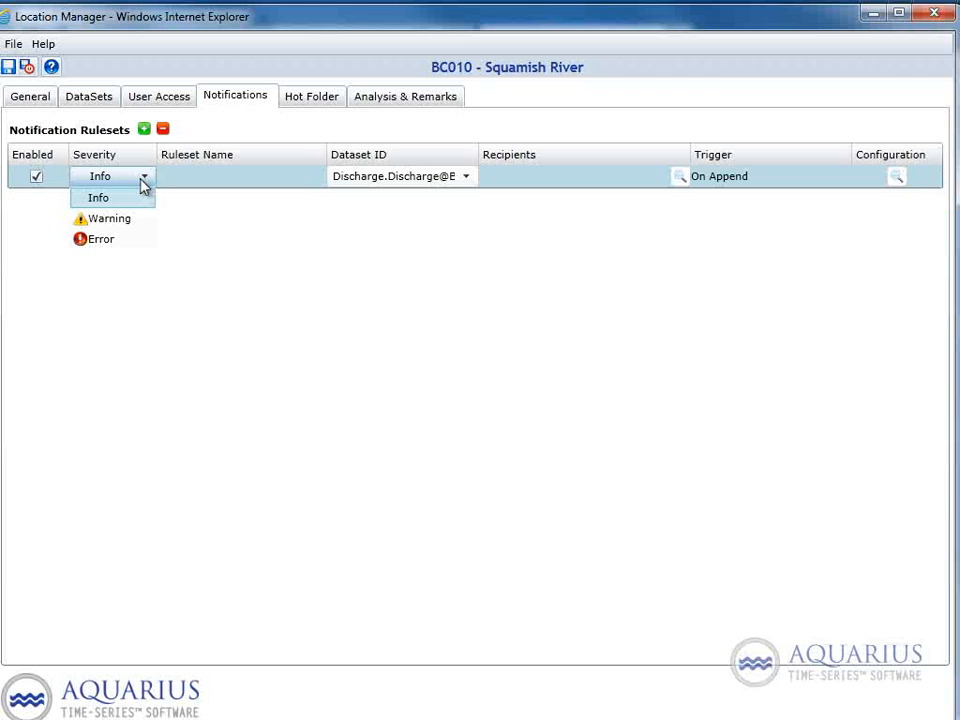
{"action": "left_click", "coordinate": [113, 226]}
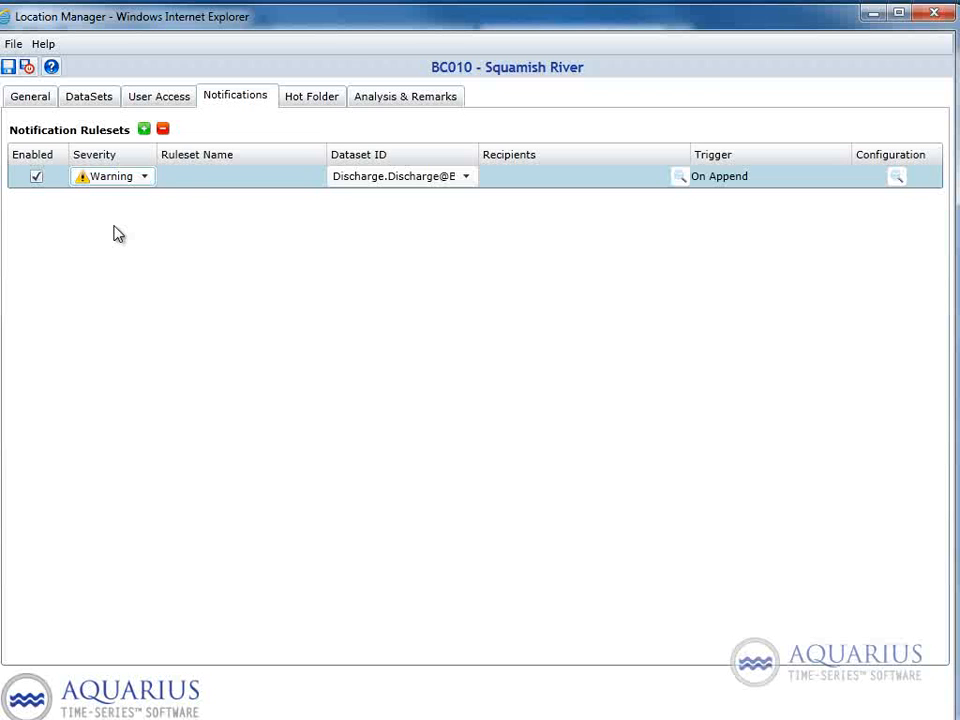
Step: Name the new ruleset "High Water" and assign it the Stage.Working@BC010 dataset
{"action": "left_click", "coordinate": [188, 179]}
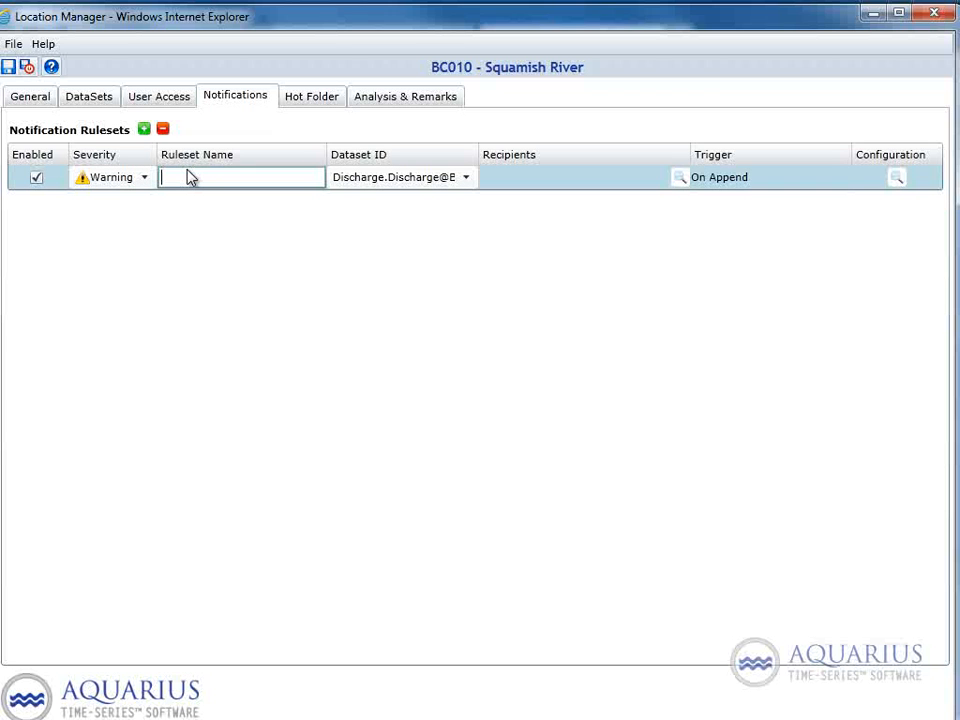
{"action": "type", "text": "High Water"}
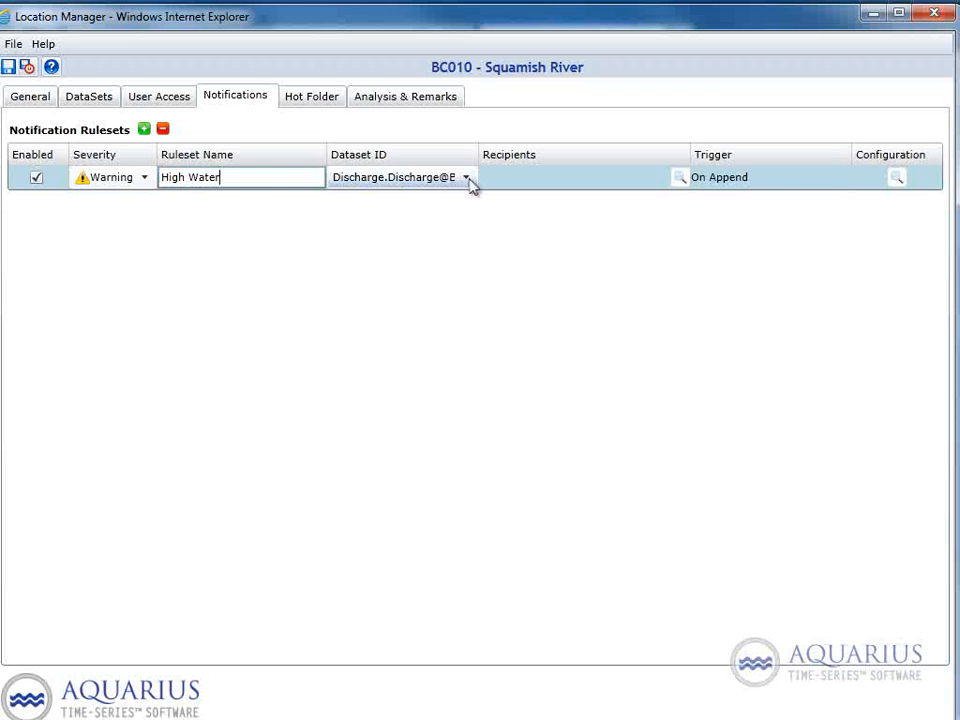
{"action": "left_click", "coordinate": [466, 180]}
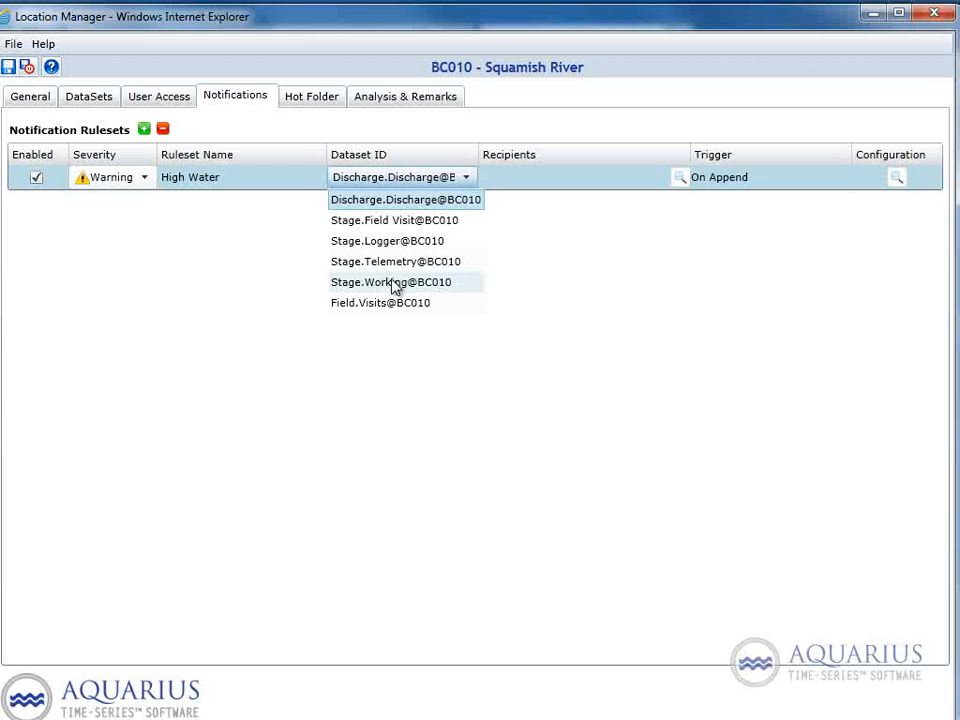
{"action": "left_click", "coordinate": [393, 285]}
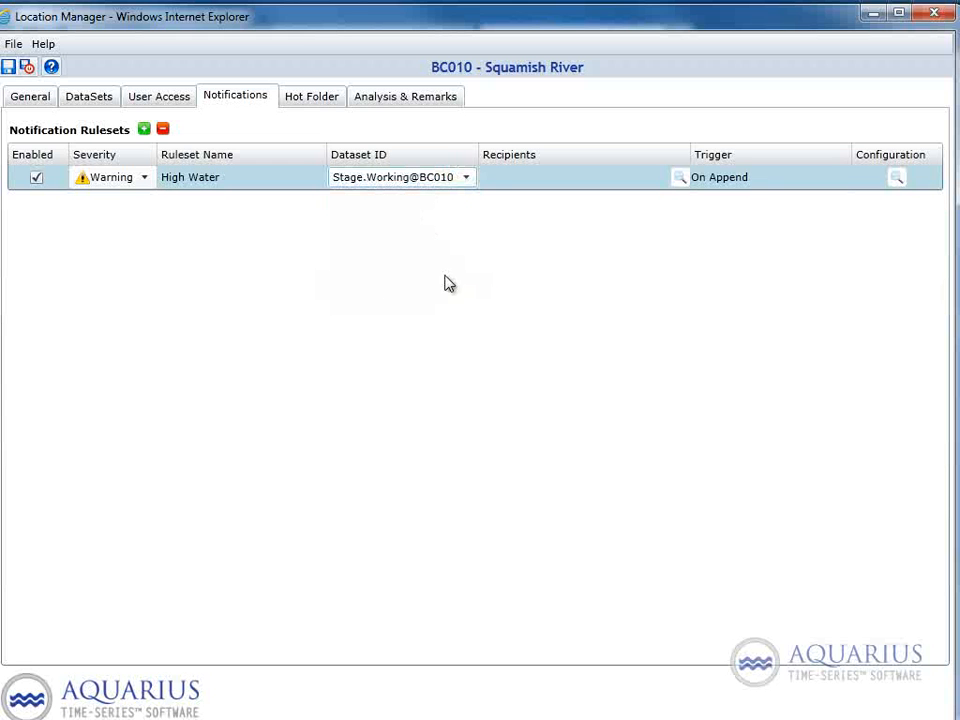
Step: Enter the recipient's e-mail address for the High Water ruleset
{"action": "left_click", "coordinate": [527, 185]}
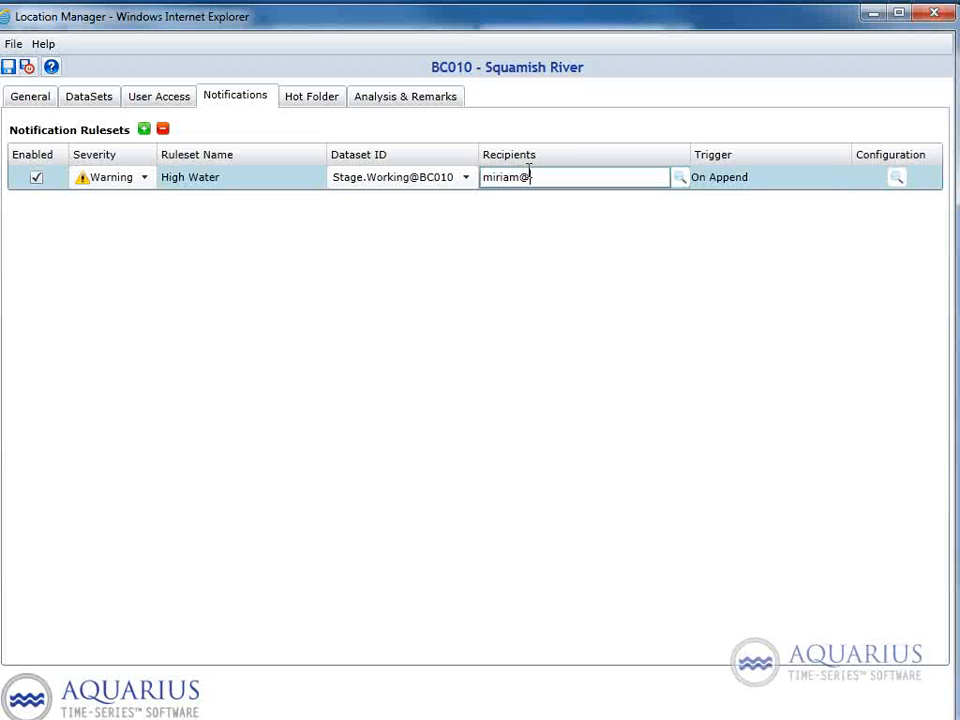
Step: Configure the notification e-mail with the subject "High Water at Location BC010" and the body text "blah"
{"action": "left_click", "coordinate": [679, 179]}
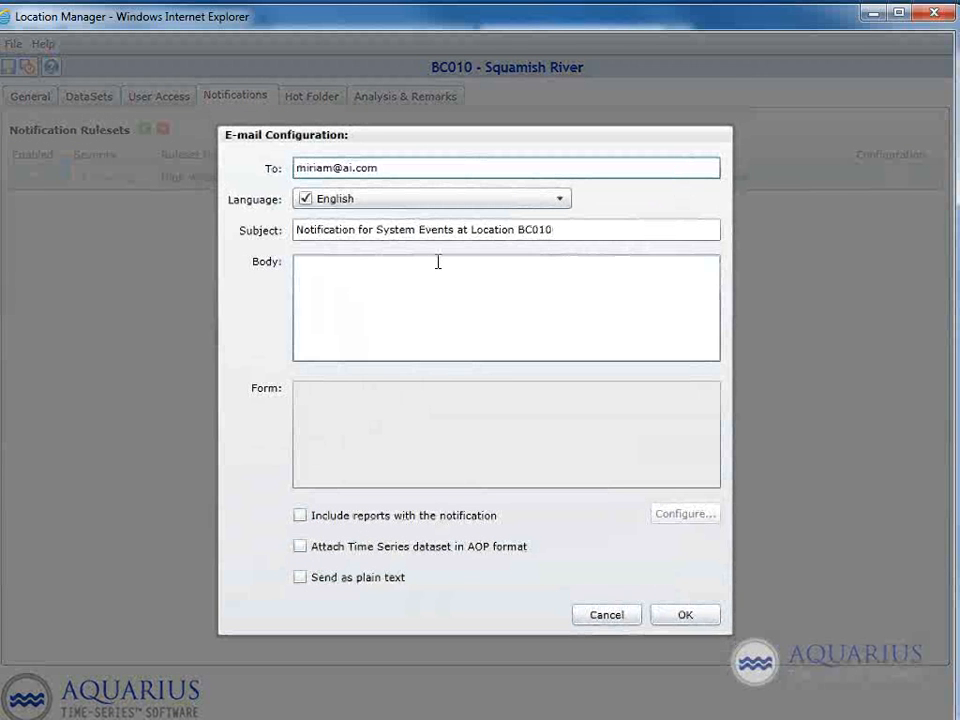
{"action": "left_click", "coordinate": [296, 231]}
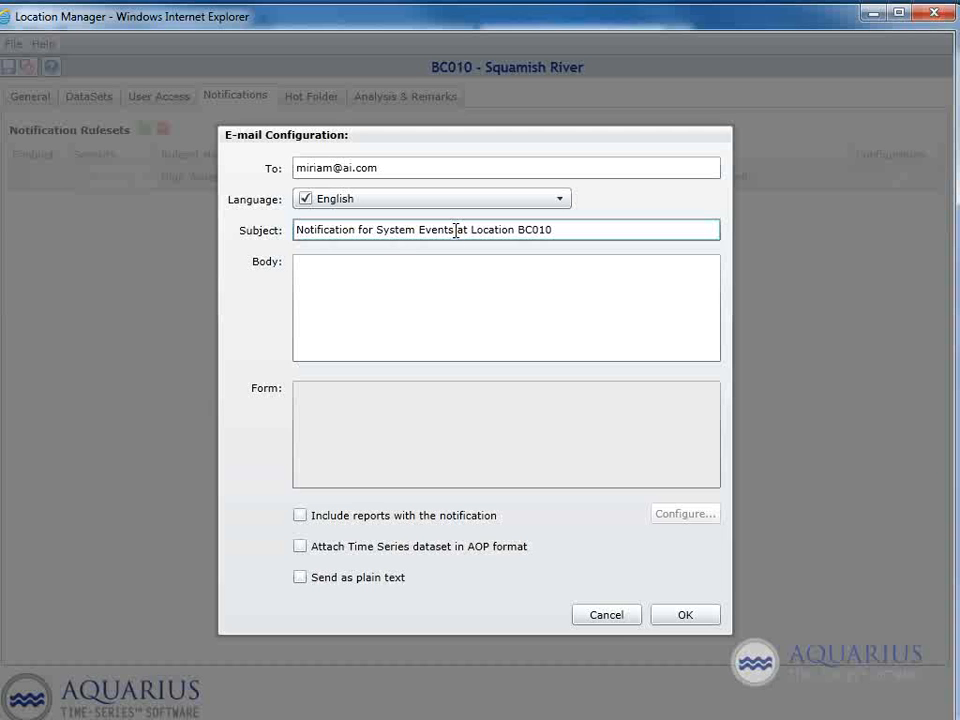
{"action": "left_click_drag", "start_coordinate": [456, 231], "coordinate": [278, 236]}
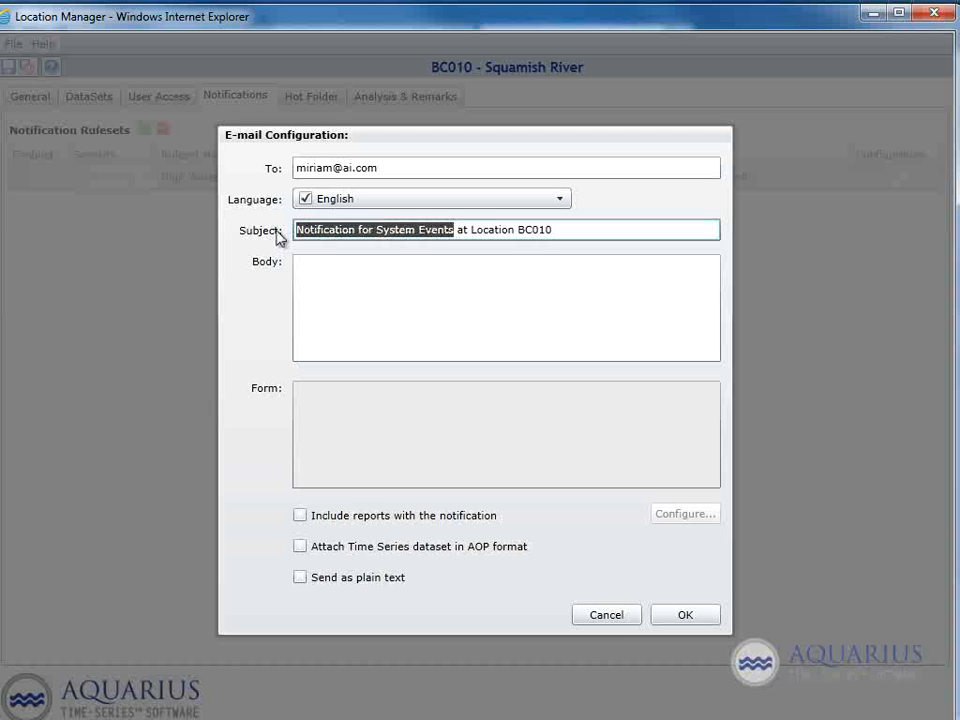
{"action": "type", "text": "High Water"}
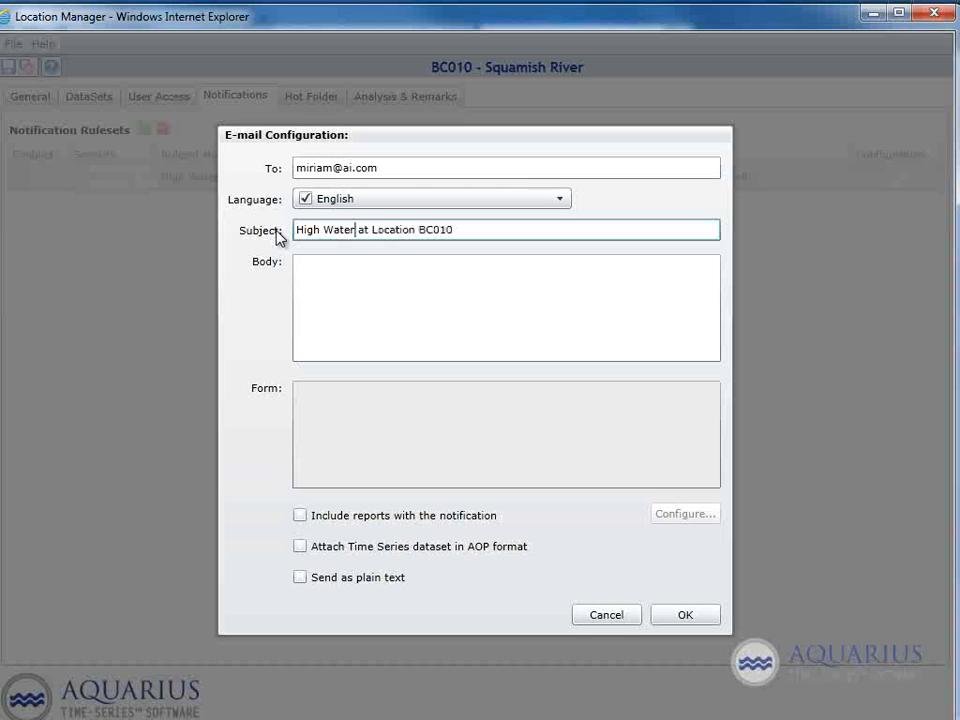
{"action": "left_click", "coordinate": [331, 278]}
{"action": "type", "text": "blah"}
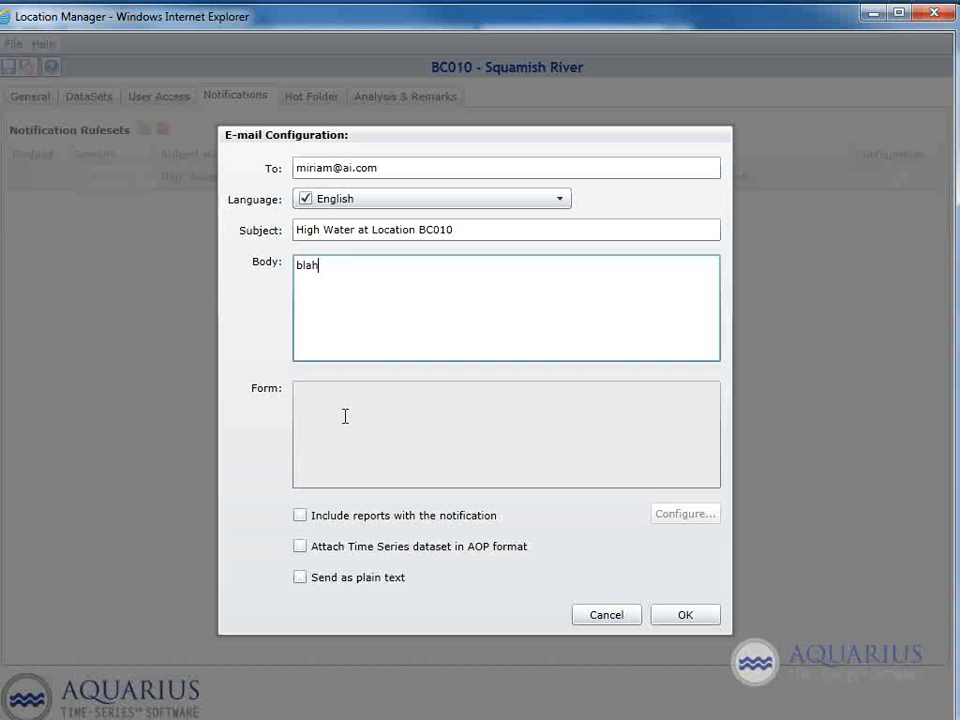
Step: Include a report named "hourly mean" with the notification, using the Hourly Mean by Week [System] configuration
{"action": "left_click", "coordinate": [300, 518]}
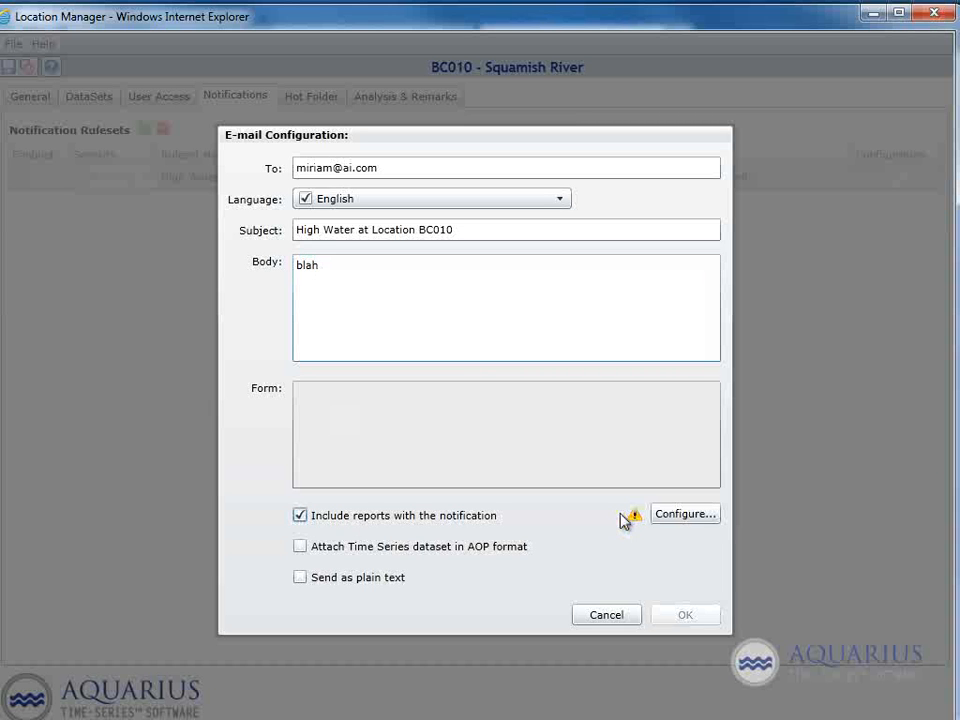
{"action": "left_click", "coordinate": [675, 524]}
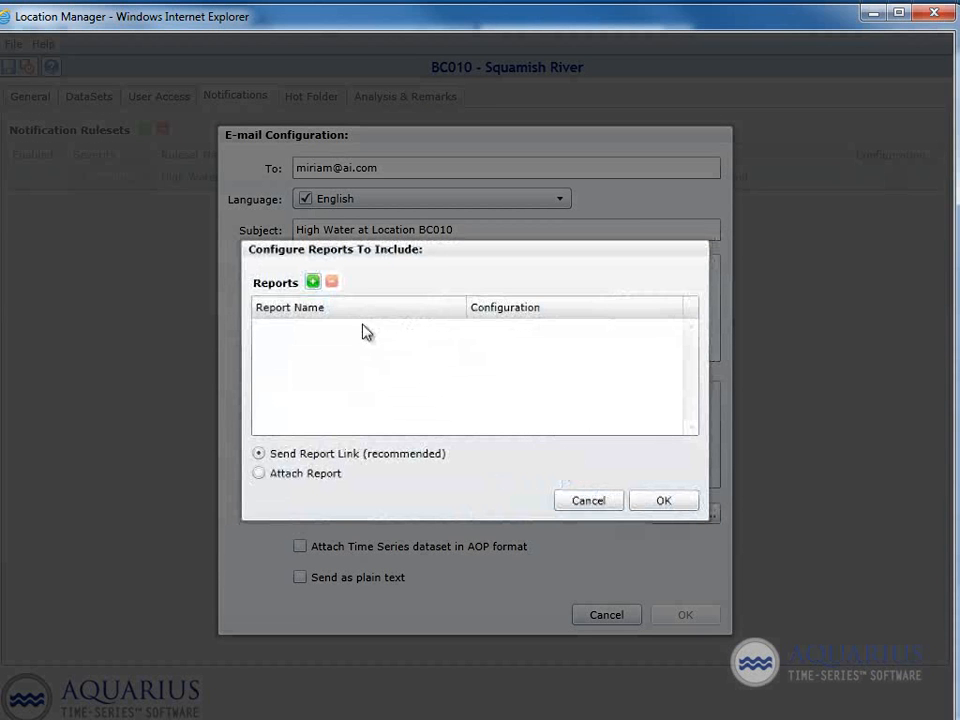
{"action": "left_click", "coordinate": [312, 284]}
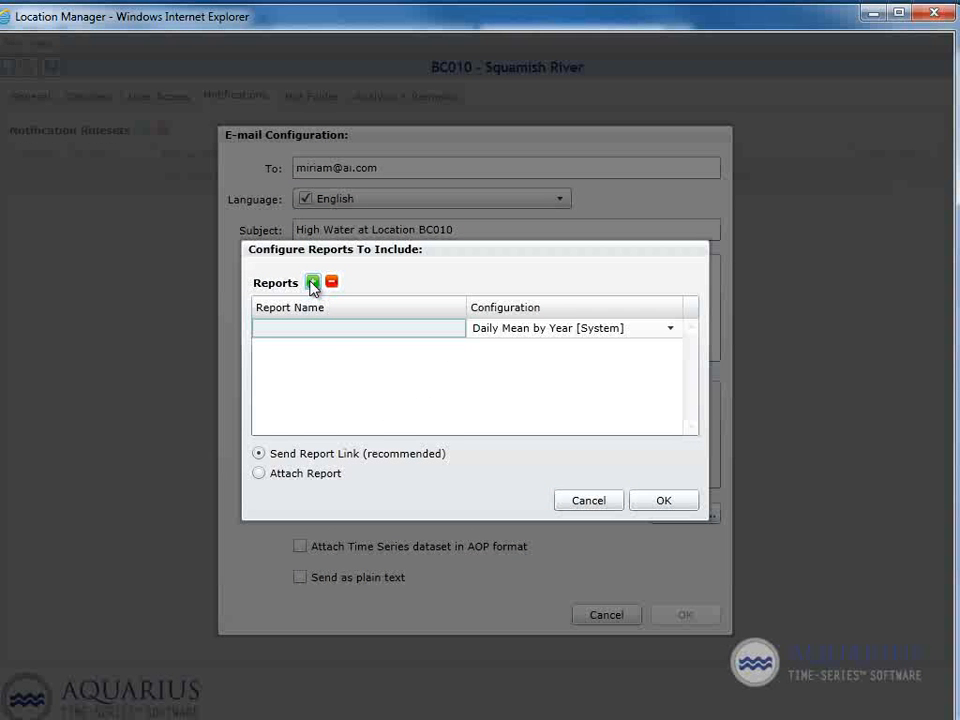
{"action": "left_click", "coordinate": [322, 330]}
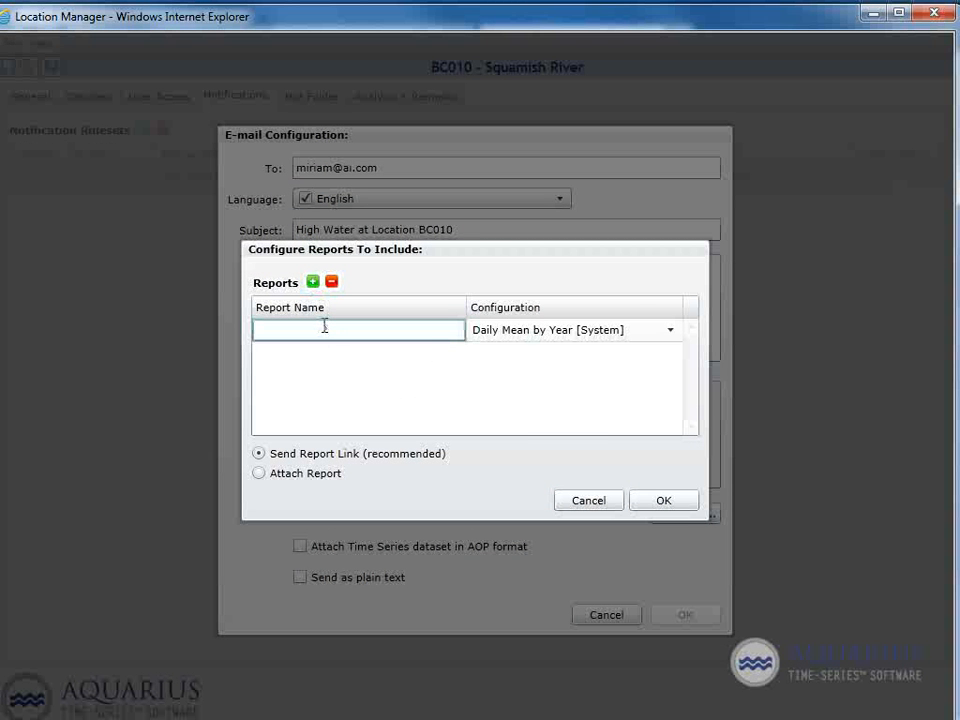
{"action": "type", "text": "hourly mean"}
{"action": "left_click", "coordinate": [676, 335]}
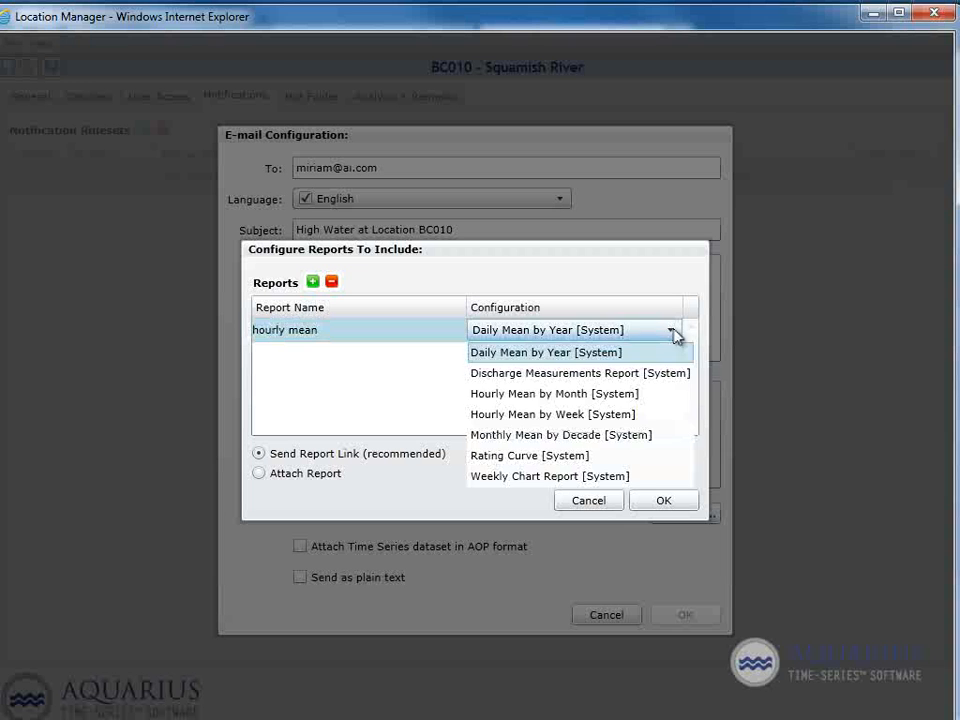
{"action": "left_click", "coordinate": [545, 414]}
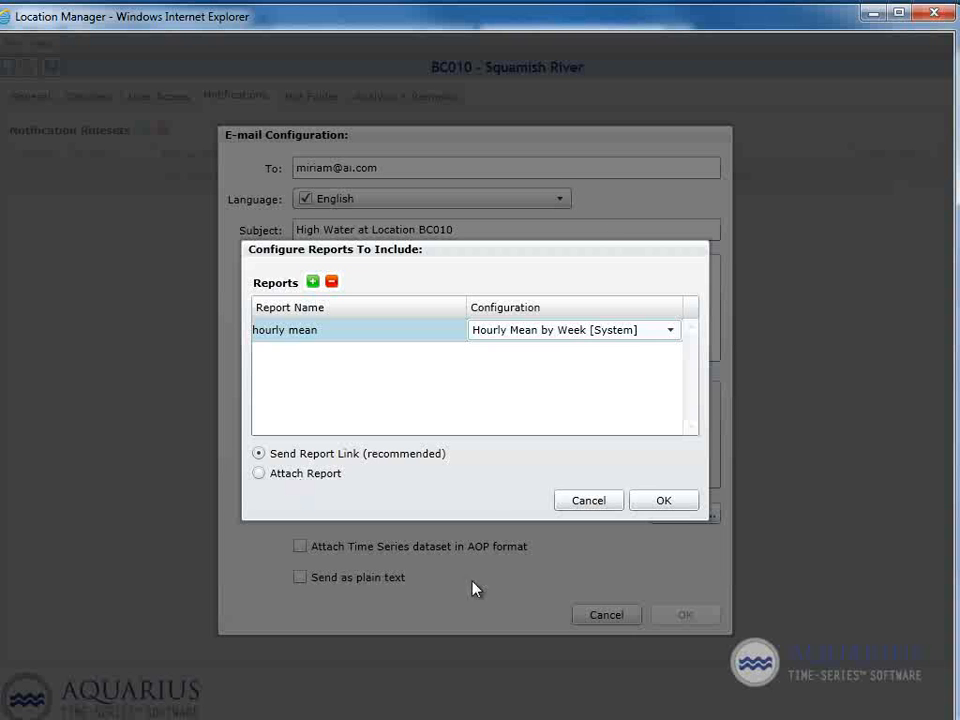
{"action": "left_click", "coordinate": [664, 504]}
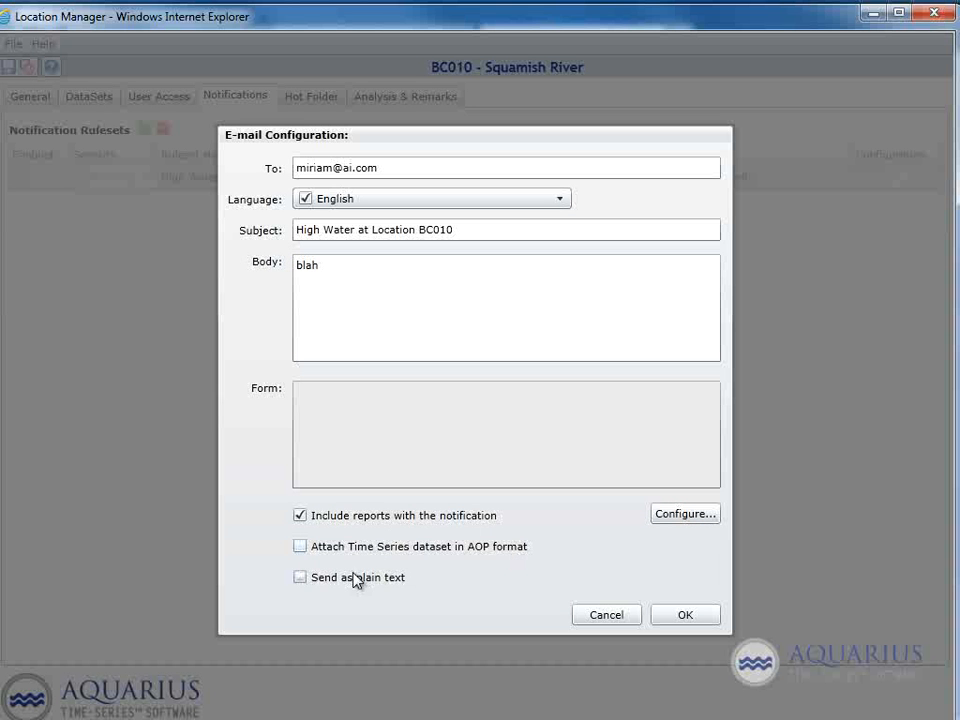
Step: Attach the time series dataset in AOP format, send the e-mail as plain text, and accept the e-mail configuration
{"action": "left_click", "coordinate": [301, 549]}
{"action": "left_click", "coordinate": [302, 579]}
{"action": "left_click", "coordinate": [686, 616]}
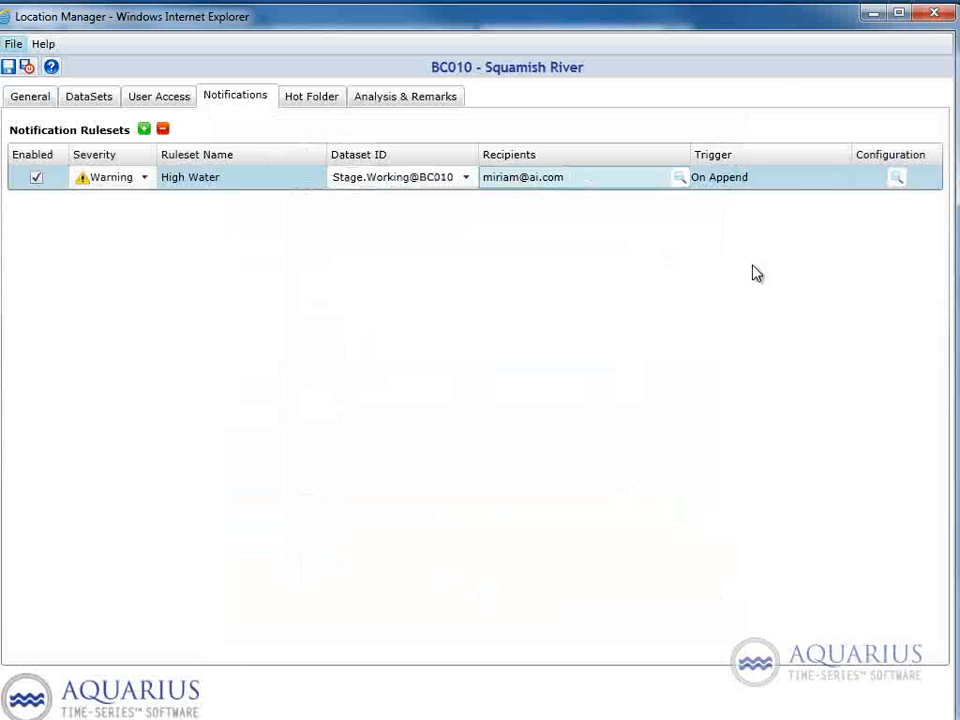
Step: Set the High Water ruleset's trigger to monthly on the 1st day and view its on-schedule configuration without changing it
{"action": "left_click", "coordinate": [793, 183]}
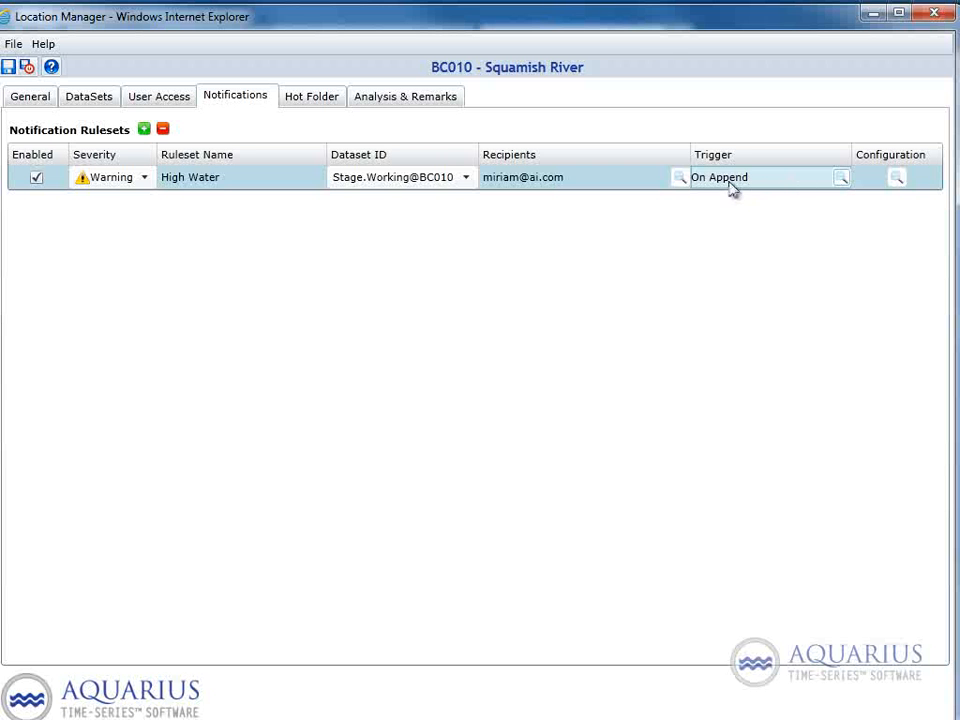
{"action": "left_click", "coordinate": [841, 180]}
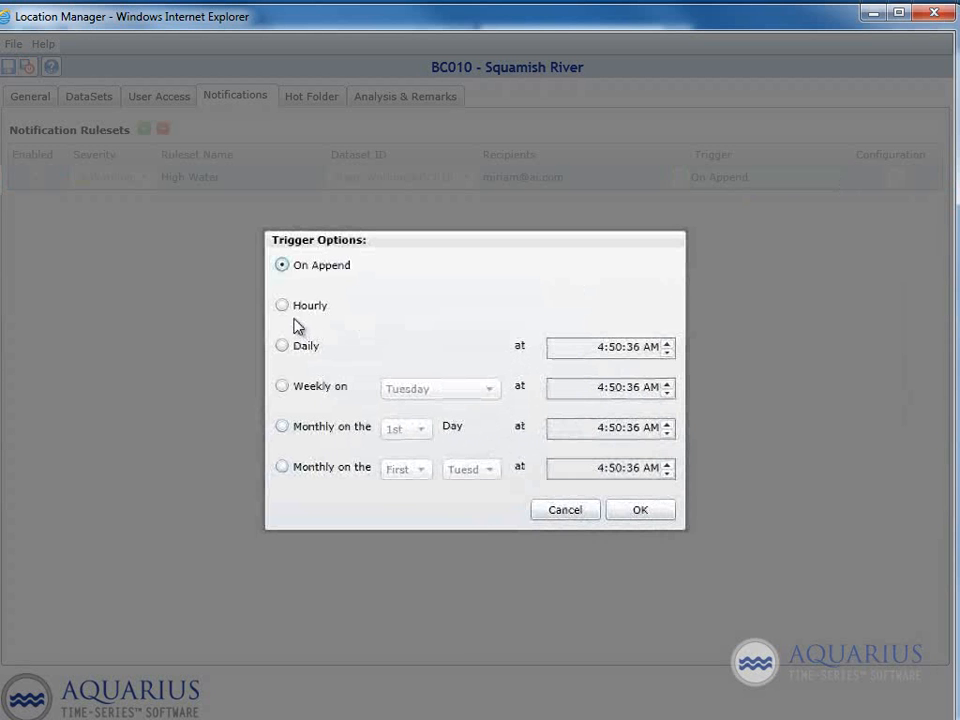
{"action": "left_click", "coordinate": [282, 427]}
{"action": "left_click", "coordinate": [645, 514]}
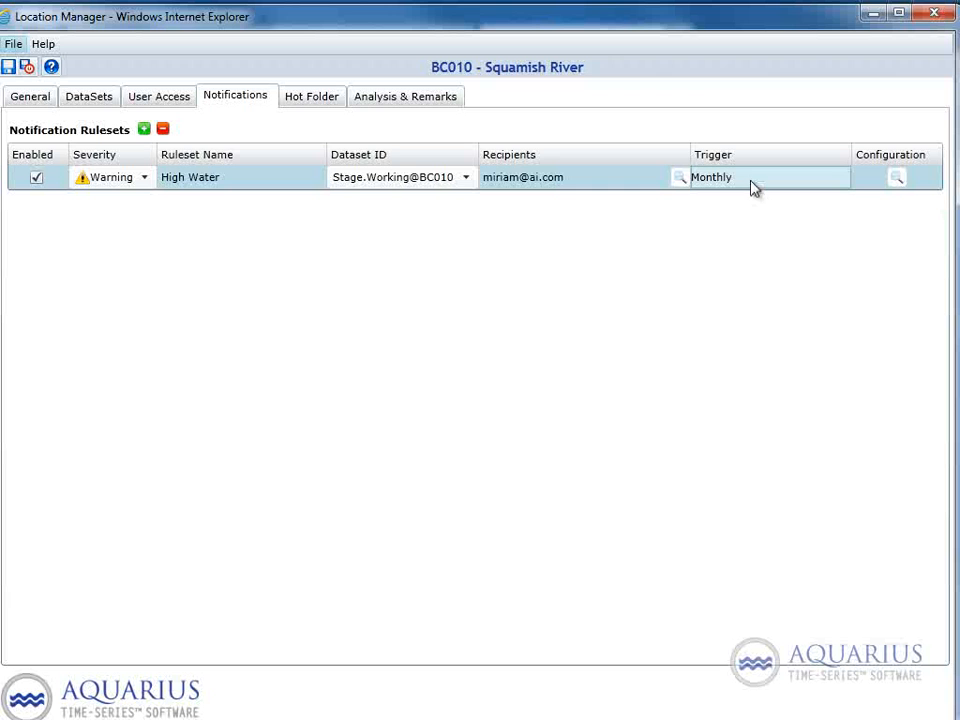
{"action": "left_click", "coordinate": [897, 180]}
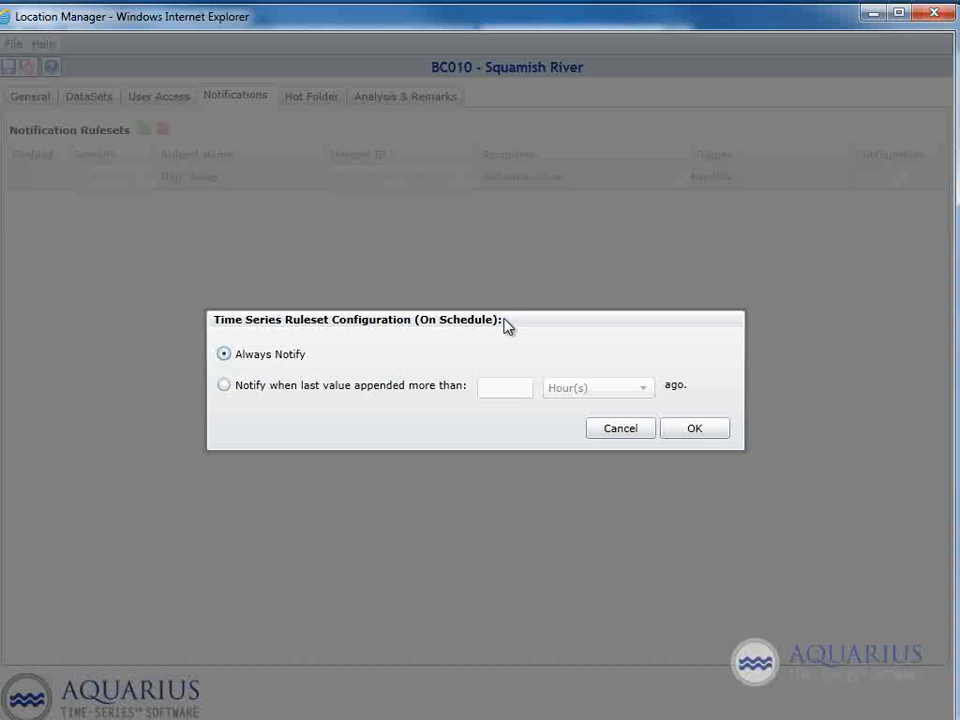
{"action": "left_click", "coordinate": [620, 432]}
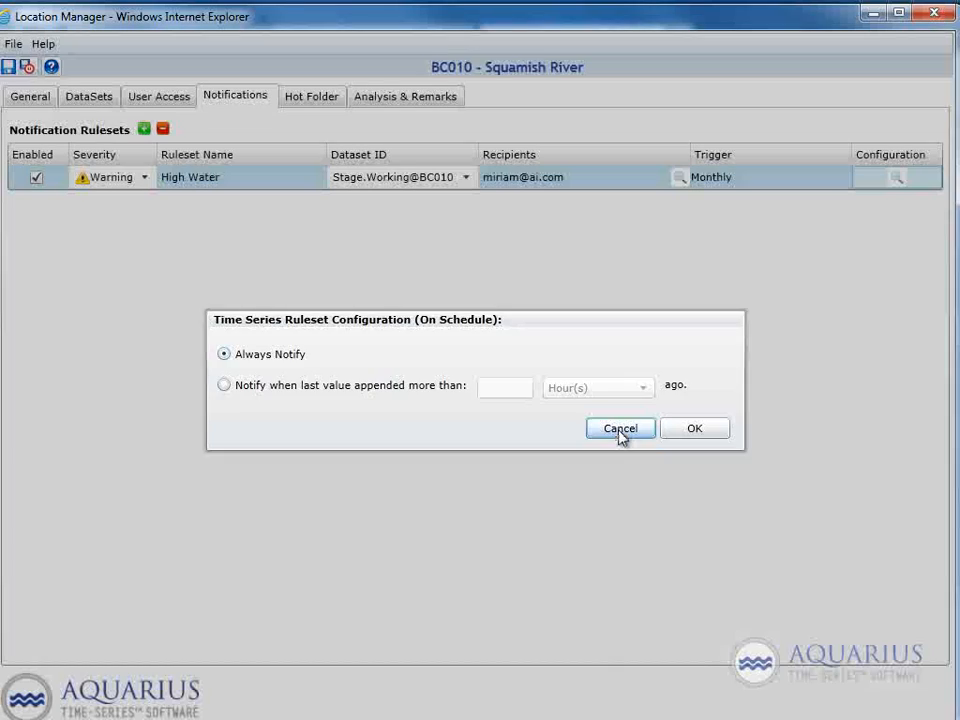
Step: Set the High Water ruleset's trigger to On Append
{"action": "left_click", "coordinate": [784, 180]}
{"action": "left_click", "coordinate": [836, 180]}
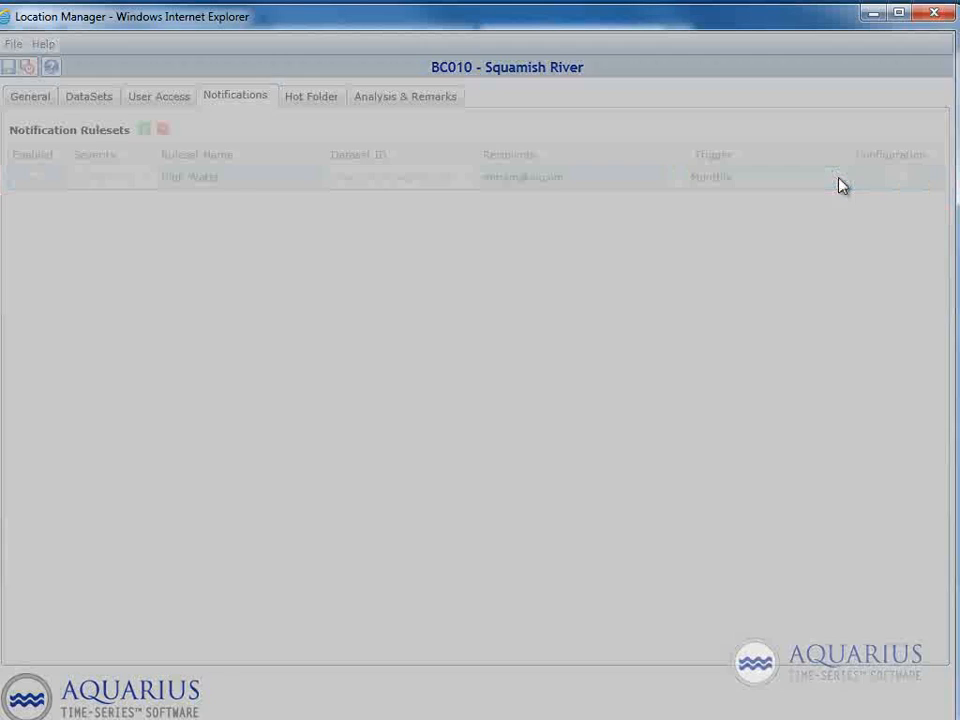
{"action": "left_click", "coordinate": [282, 265]}
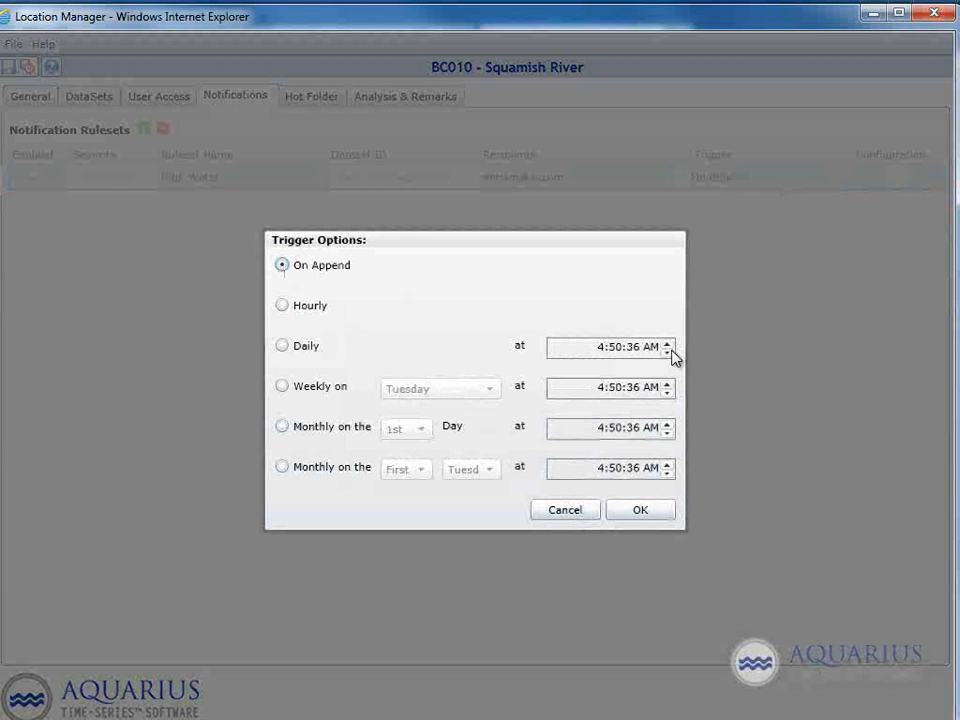
{"action": "left_click", "coordinate": [643, 510]}
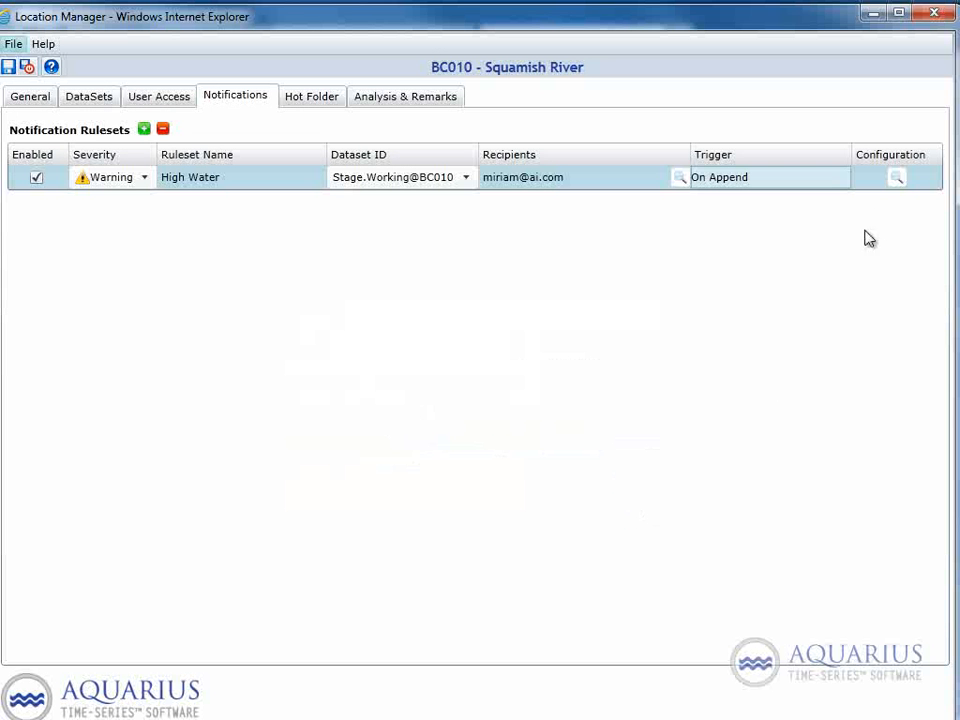
Step: Enable the values-above threshold in the High Water ruleset's configuration and set it to 27.99 m
{"action": "left_click", "coordinate": [897, 180]}
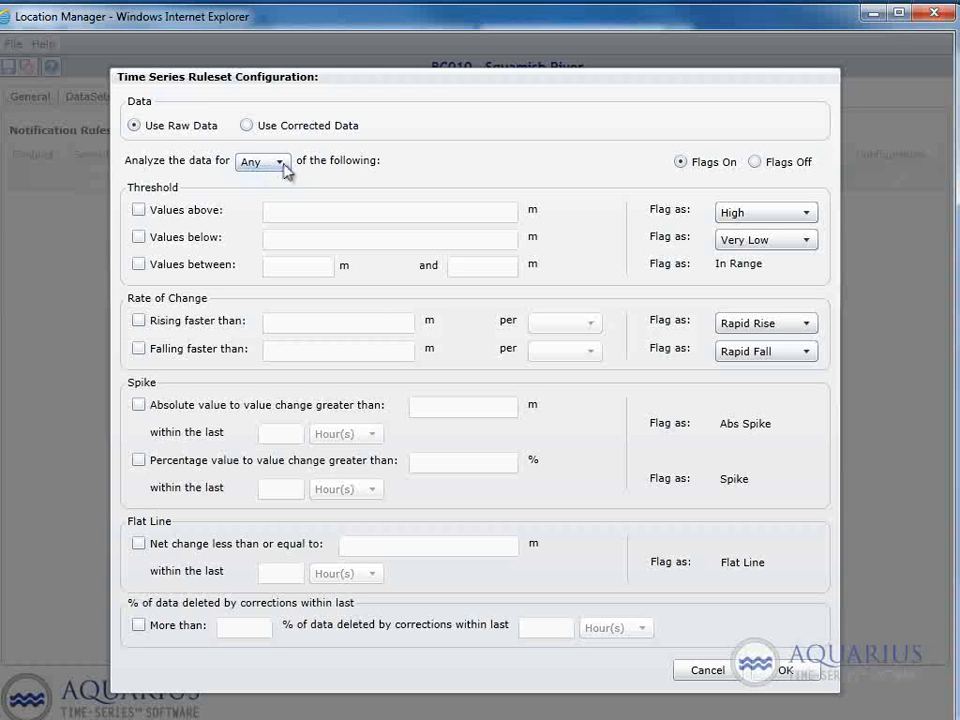
{"action": "left_click", "coordinate": [267, 168]}
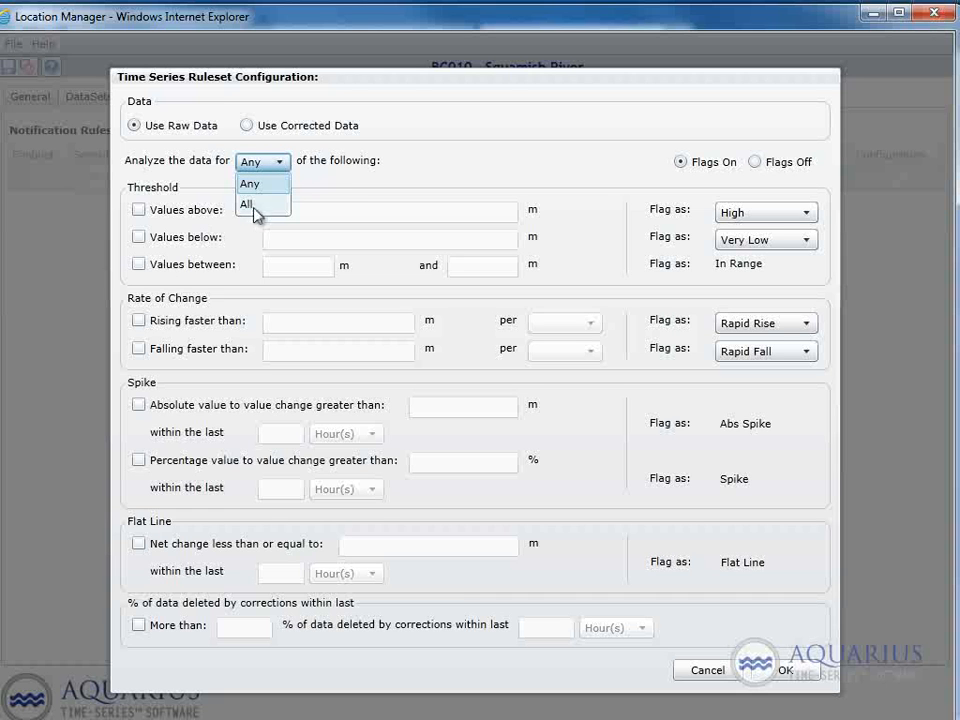
{"action": "left_click", "coordinate": [325, 190]}
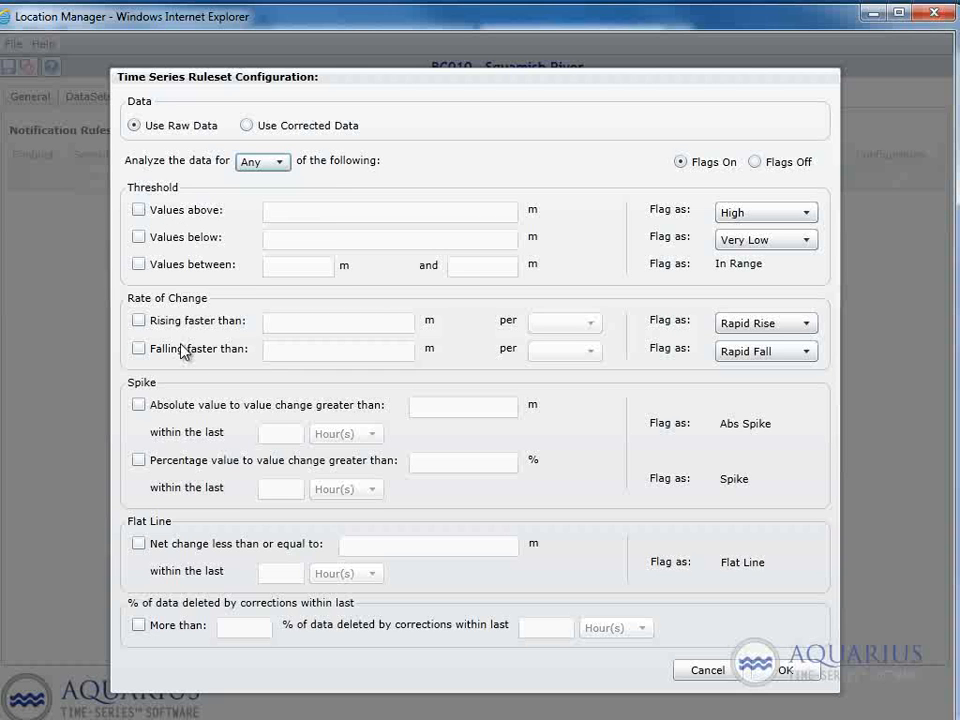
{"action": "left_click", "coordinate": [139, 211]}
{"action": "left_click", "coordinate": [316, 212]}
{"action": "type", "text": "27.99"}
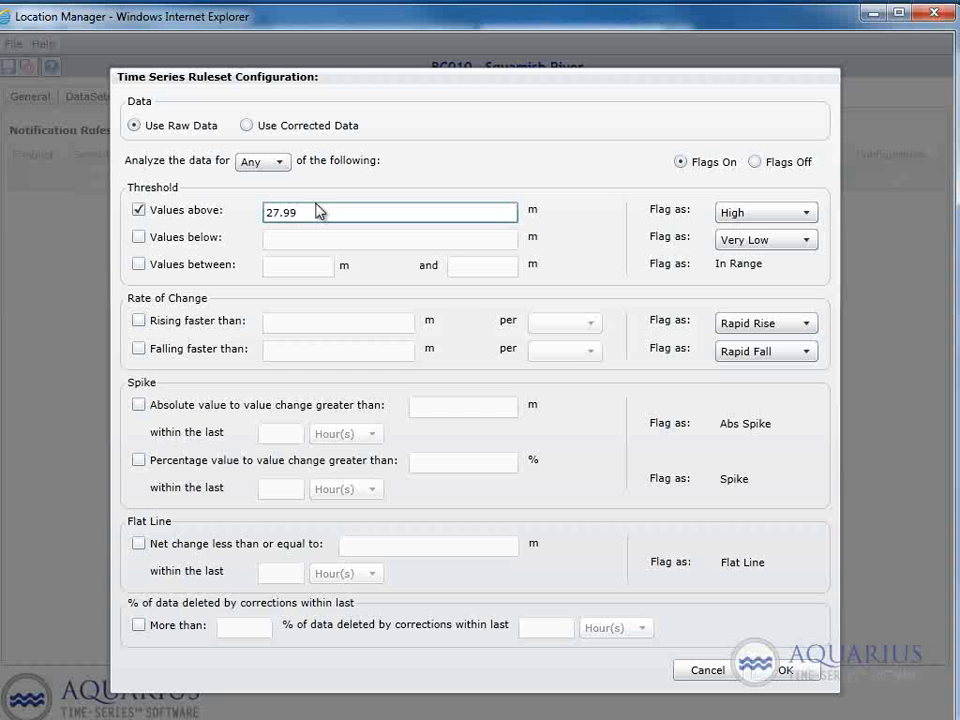
{"action": "left_click", "coordinate": [139, 237]}
{"action": "left_click", "coordinate": [273, 238]}
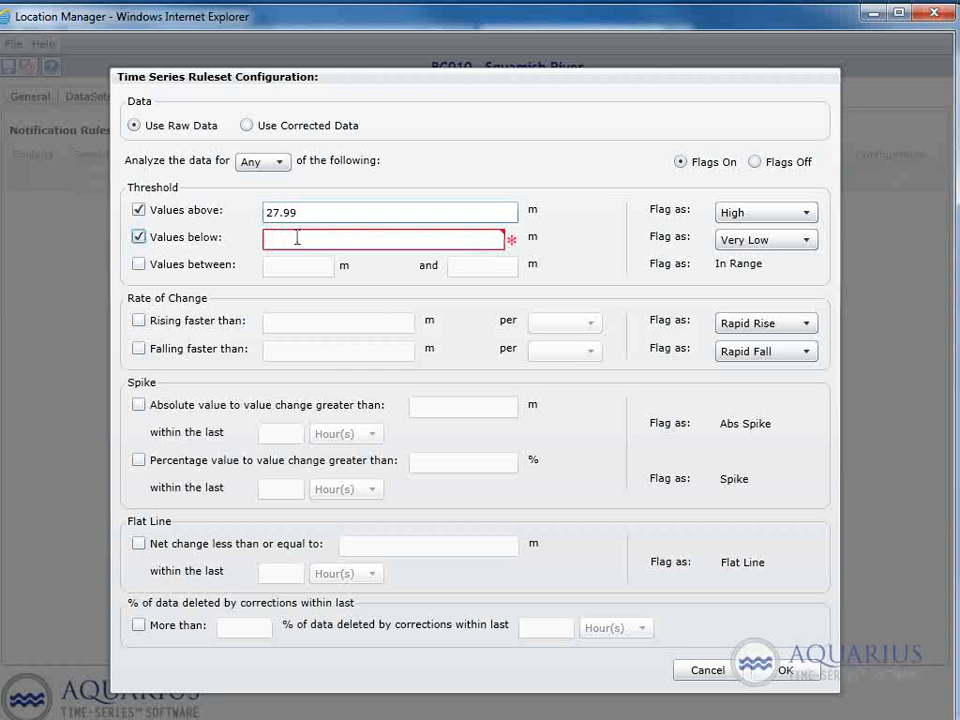
{"action": "left_click", "coordinate": [139, 237]}
Step: Enable the values-between threshold with a range of 15 to 20 m and accept the ruleset configuration
{"action": "left_click", "coordinate": [139, 264]}
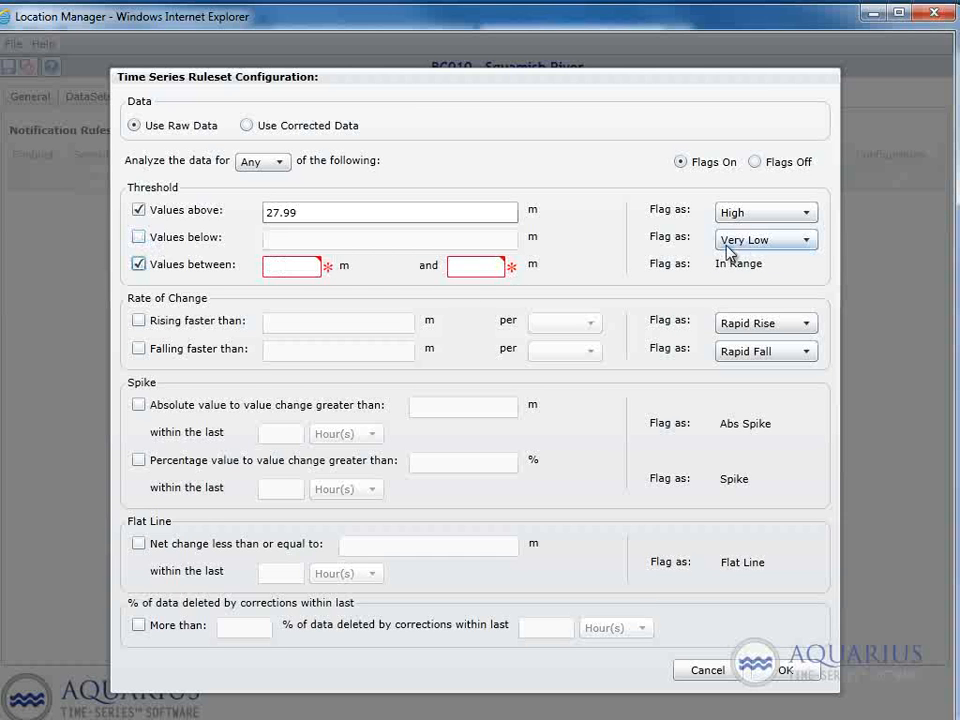
{"action": "left_click", "coordinate": [289, 267]}
{"action": "type", "text": "1"}
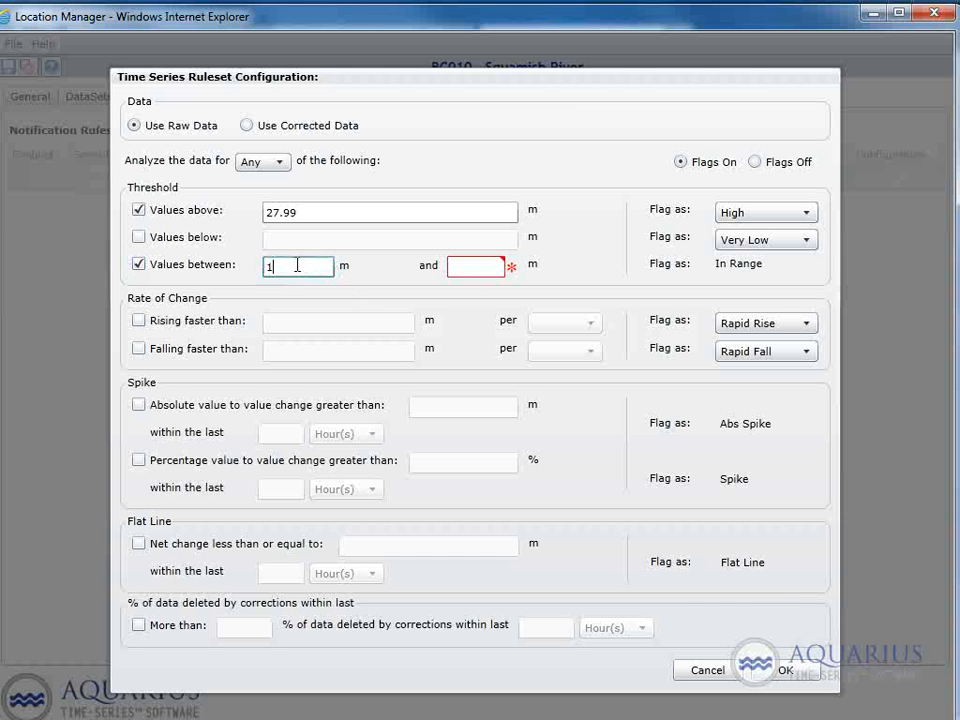
{"action": "type", "text": "5"}
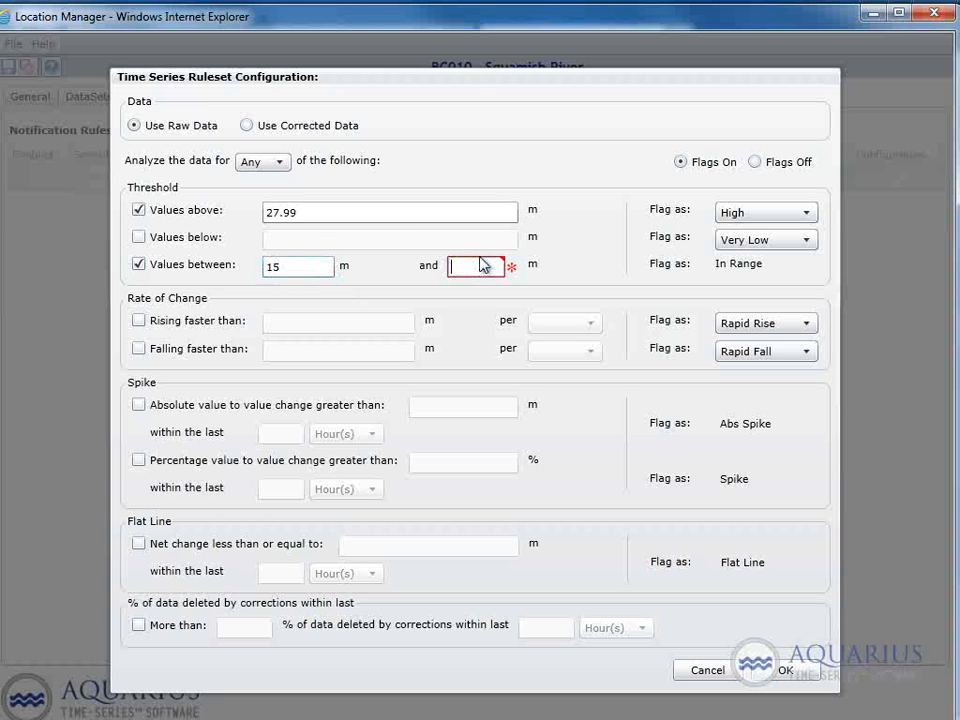
{"action": "left_click", "coordinate": [481, 265]}
{"action": "type", "text": "20"}
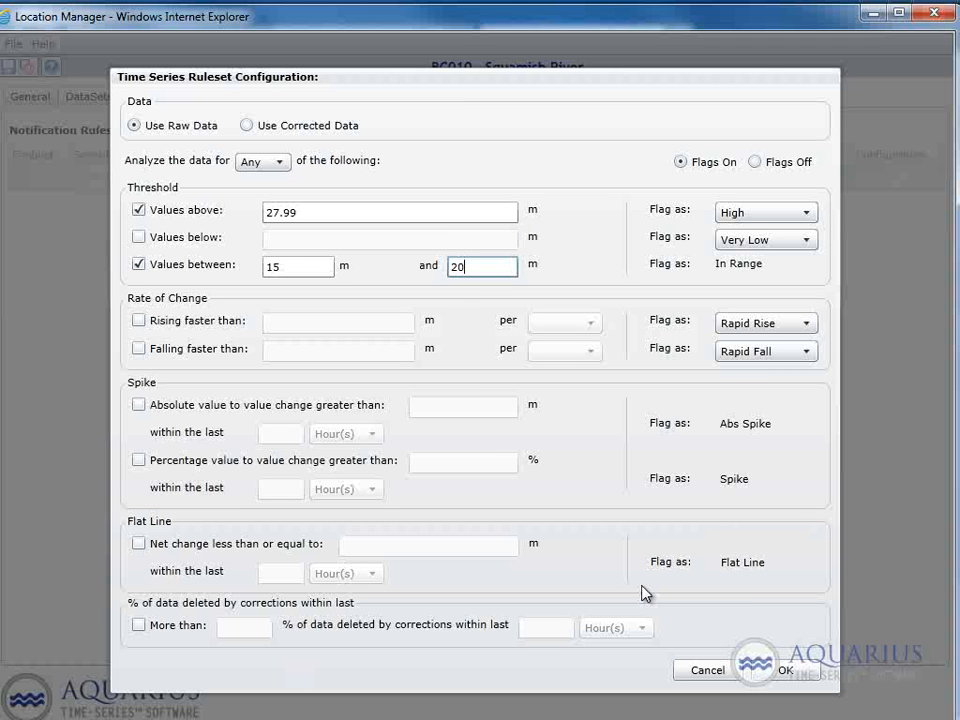
{"action": "left_click", "coordinate": [789, 672]}
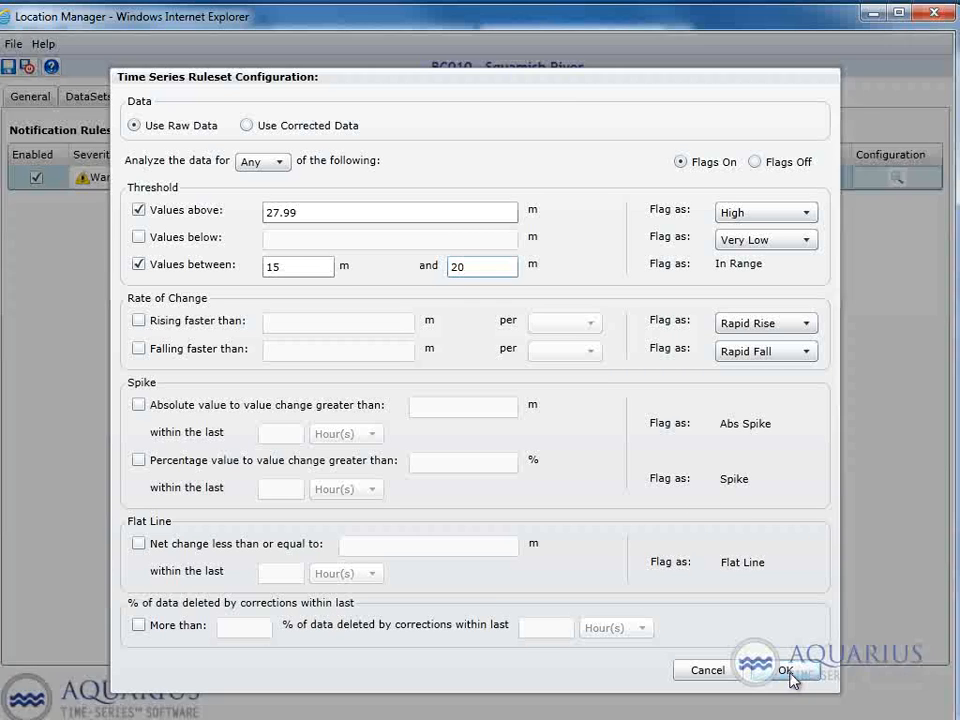
Step: Save the location's changes and review the High Water ruleset's stored threshold configuration
{"action": "left_click", "coordinate": [8, 67]}
{"action": "left_click", "coordinate": [8, 67]}
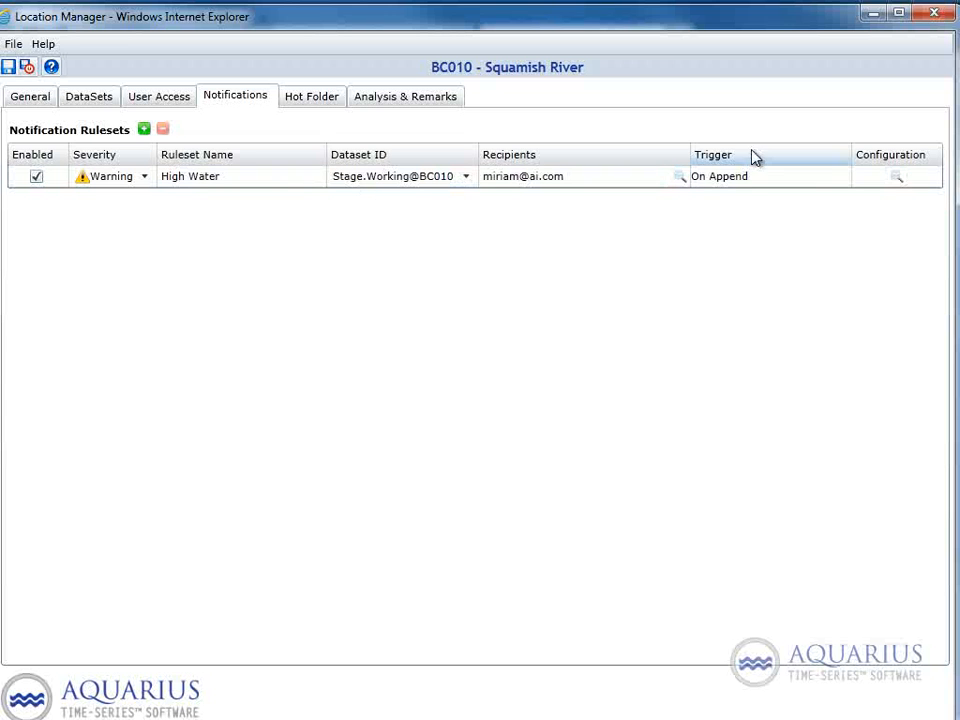
{"action": "left_click", "coordinate": [894, 184]}
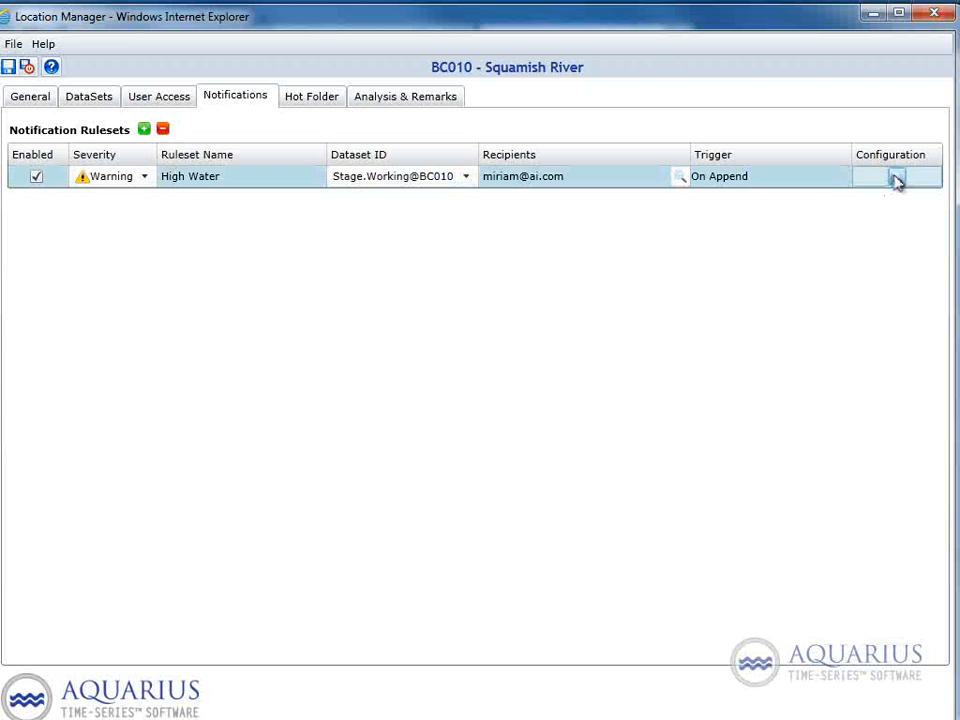
{"action": "left_click", "coordinate": [872, 184]}
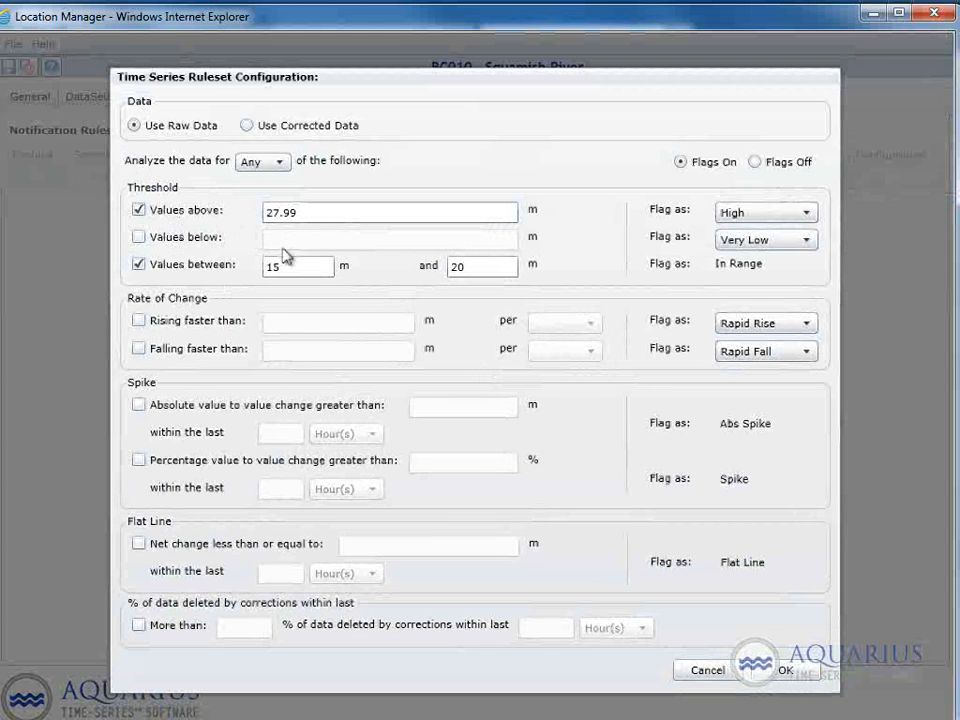
{"action": "left_click", "coordinate": [786, 670]}
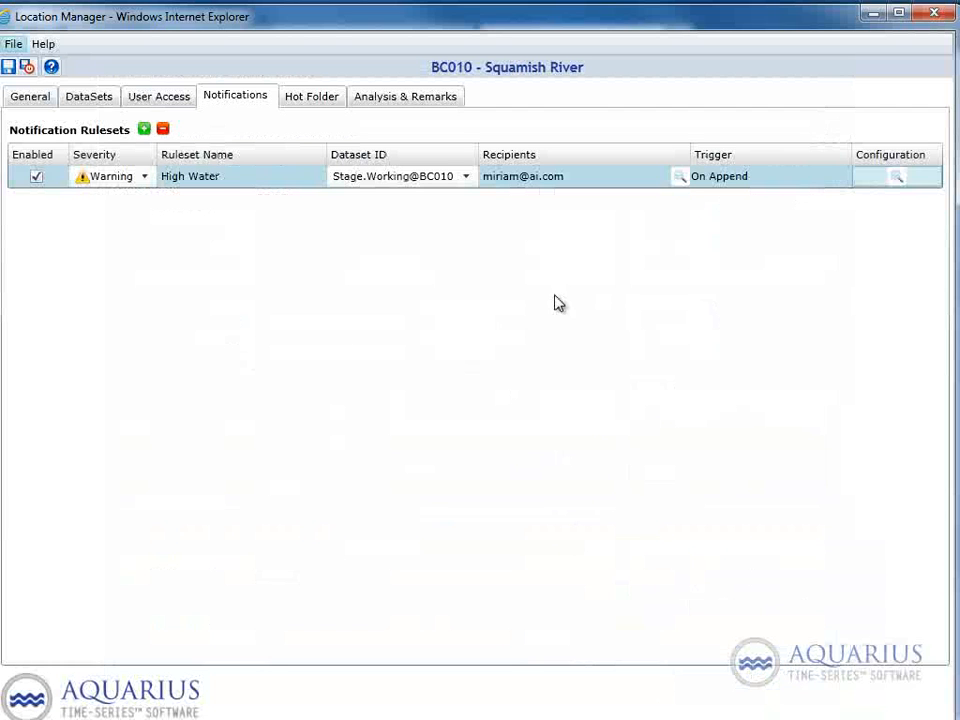
Step: Add a second notification ruleset named "Field Visit" and assign it the Field.Visits@BC010 dataset
{"action": "left_click", "coordinate": [144, 130]}
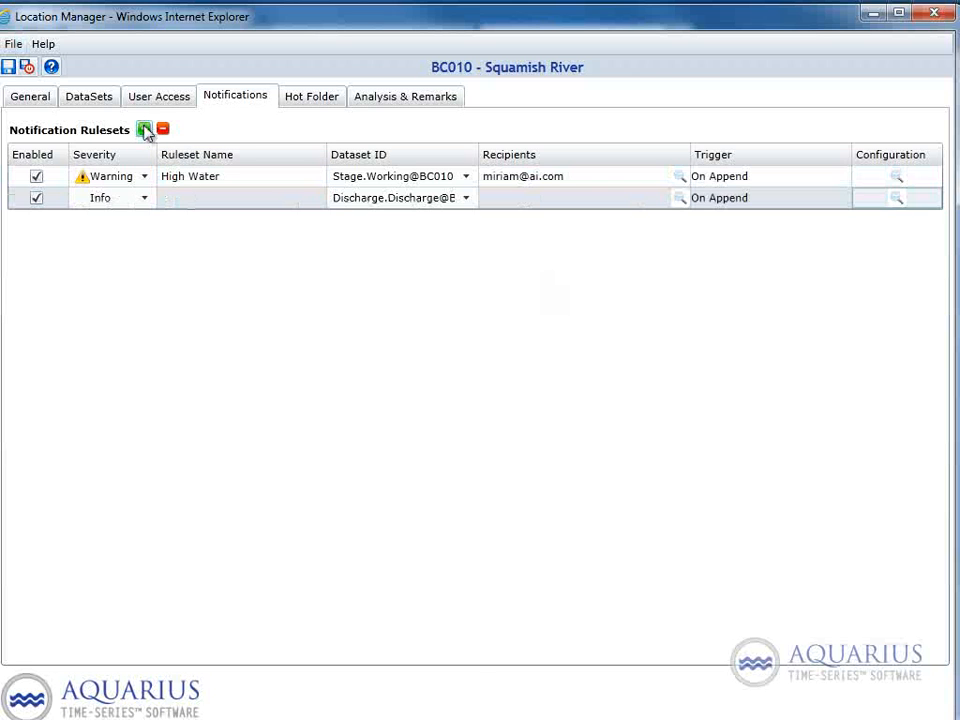
{"action": "left_click", "coordinate": [139, 200]}
{"action": "left_click", "coordinate": [179, 203]}
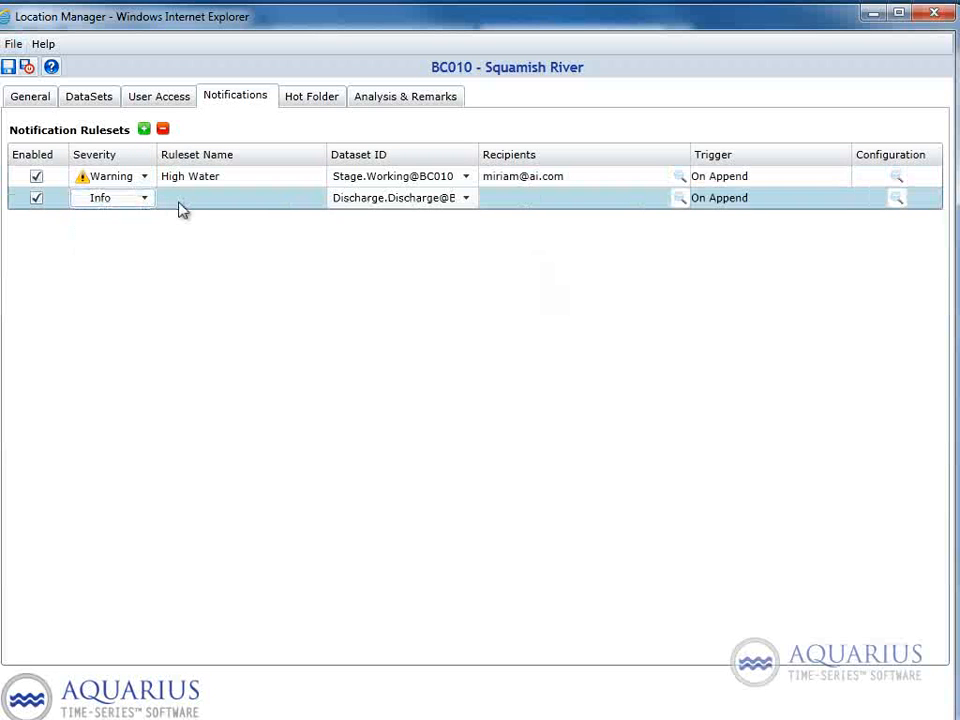
{"action": "left_click", "coordinate": [182, 207]}
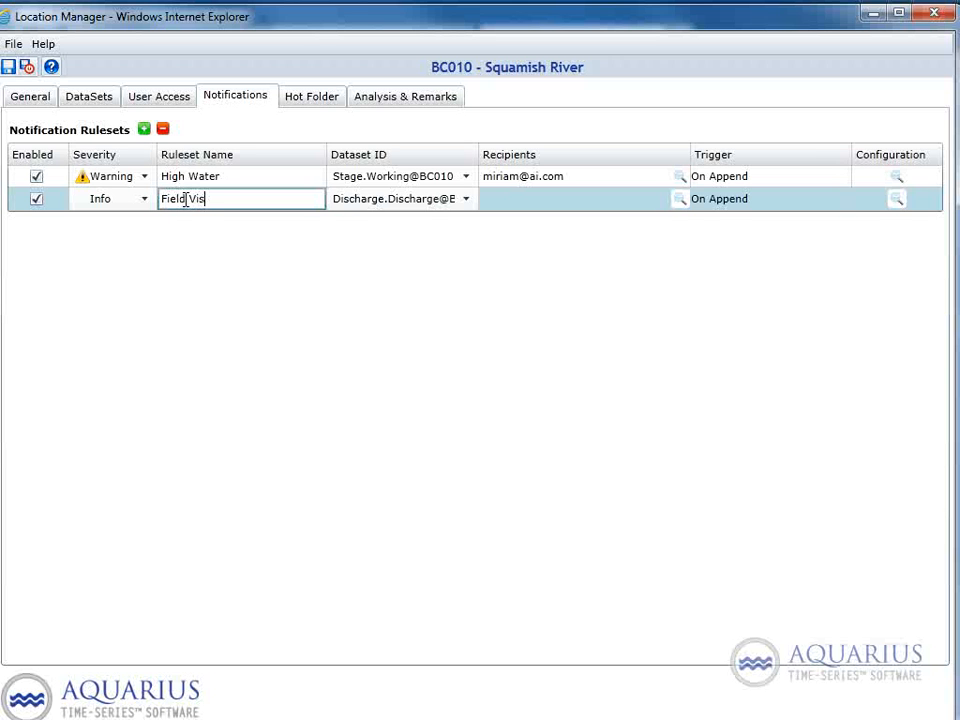
{"action": "left_click", "coordinate": [437, 199]}
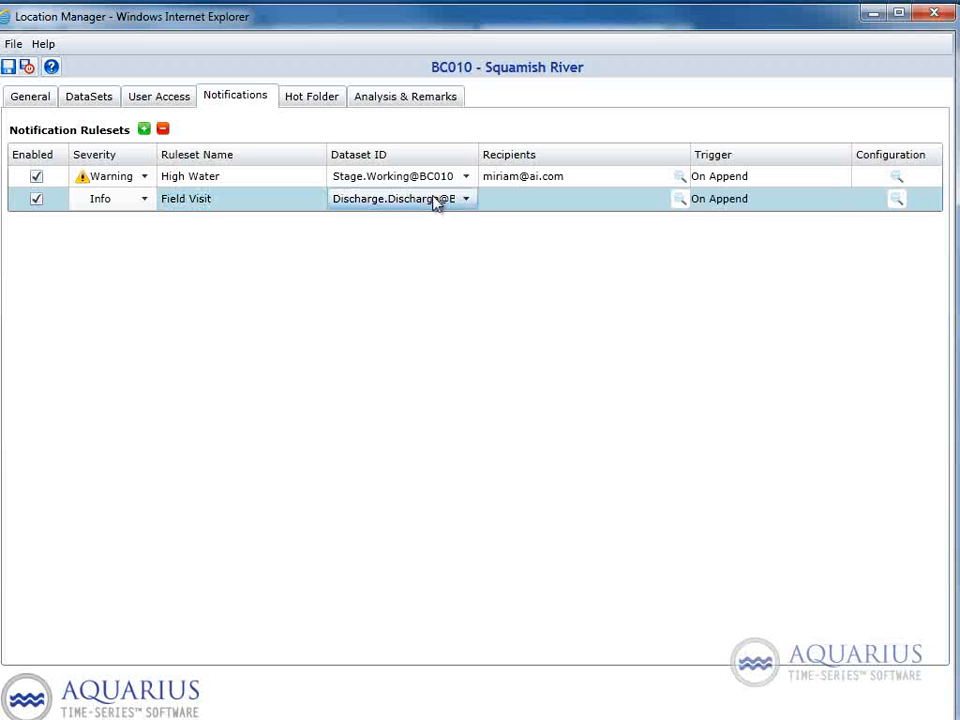
{"action": "left_click", "coordinate": [407, 331]}
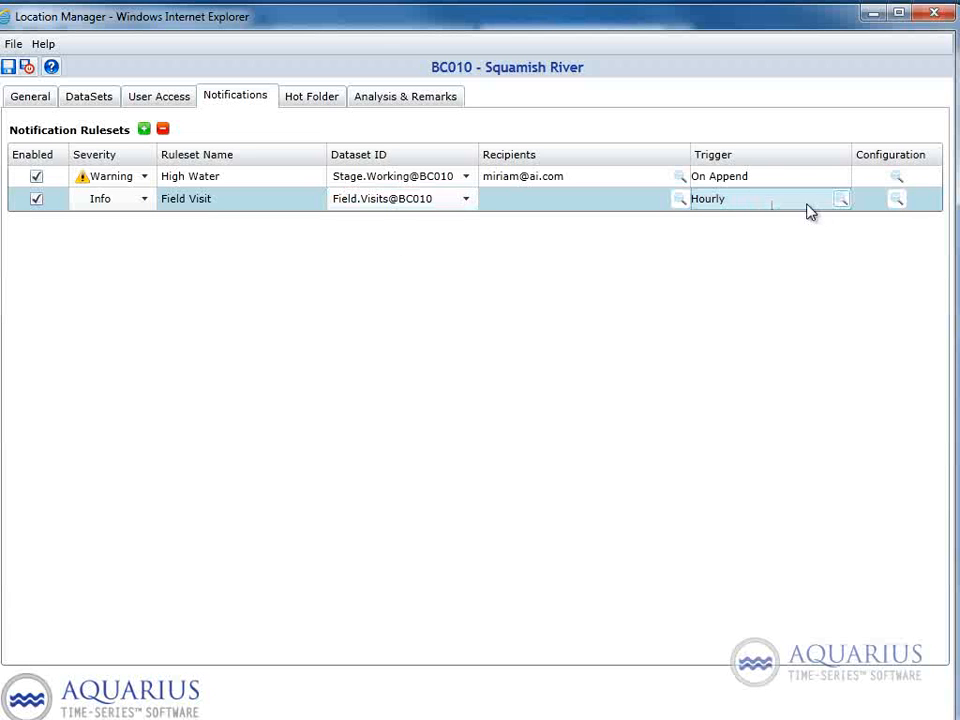
Step: View the Field Visit ruleset's trigger options and its on-schedule configuration without changing them
{"action": "left_click", "coordinate": [838, 203]}
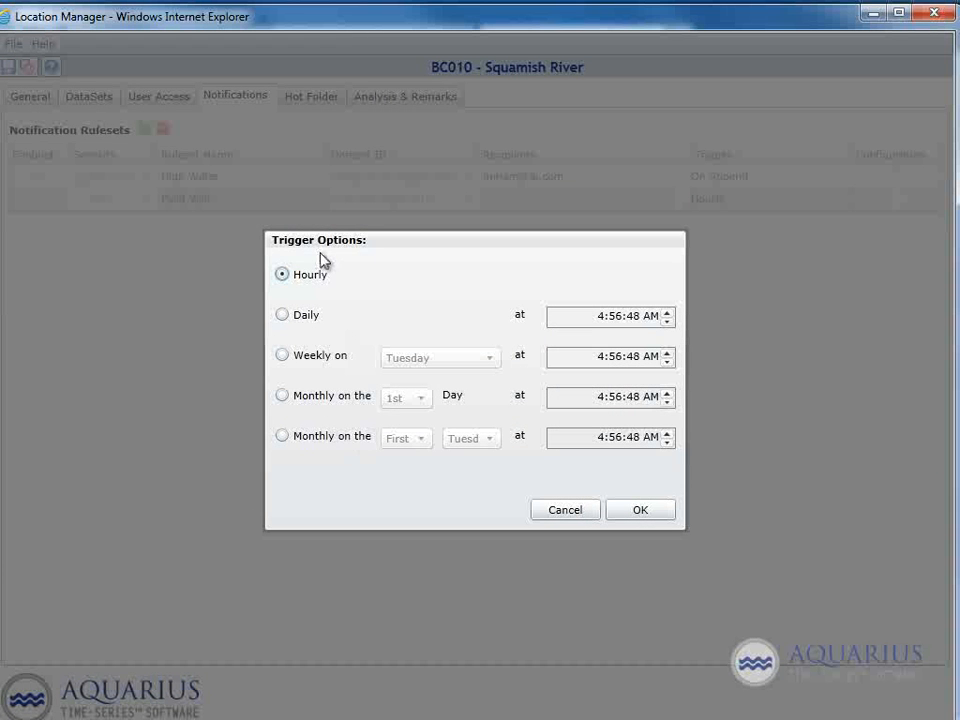
{"action": "left_click", "coordinate": [561, 517]}
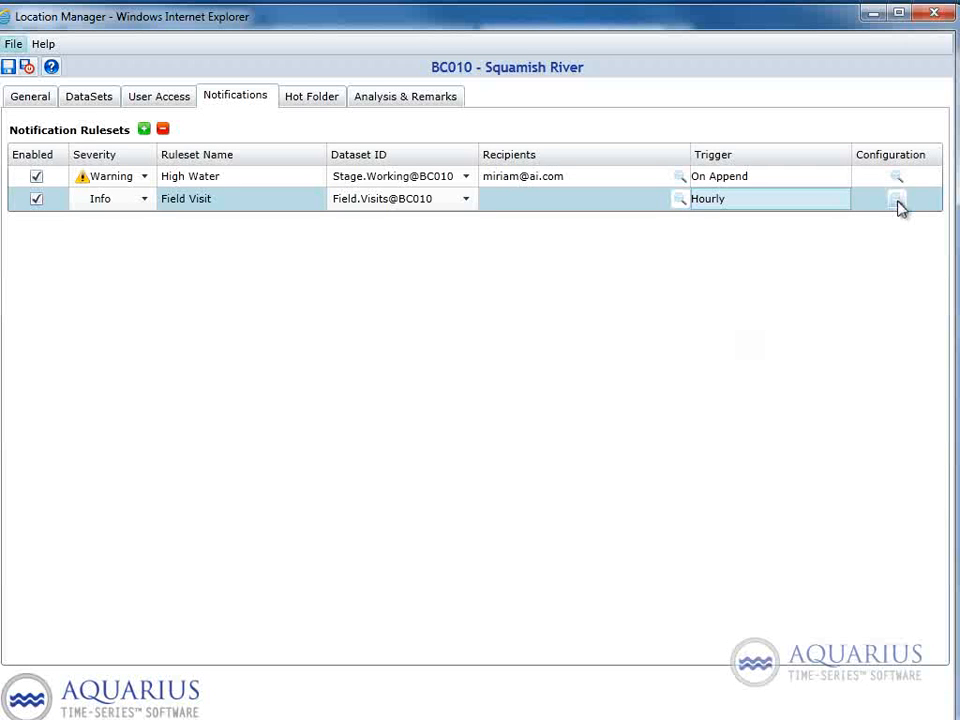
{"action": "left_click", "coordinate": [897, 201]}
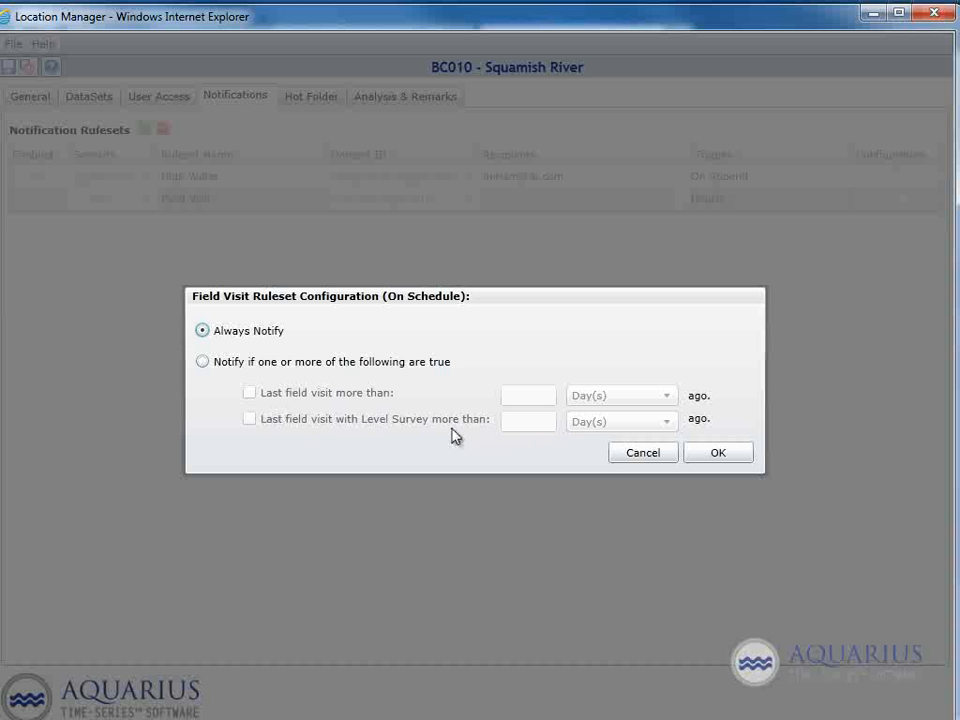
{"action": "left_click", "coordinate": [650, 456]}
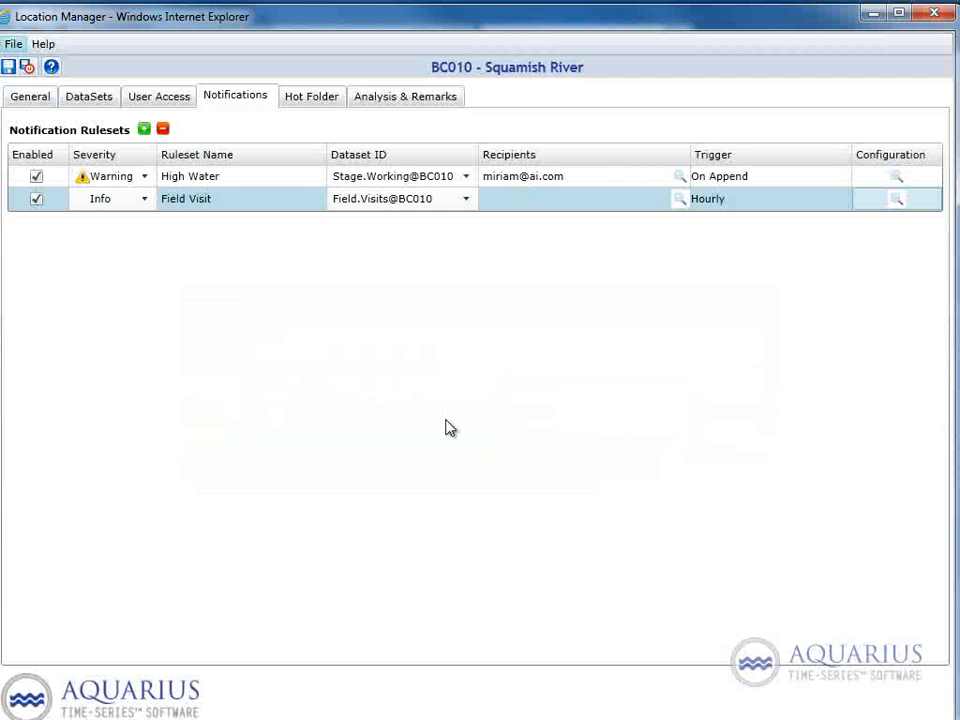